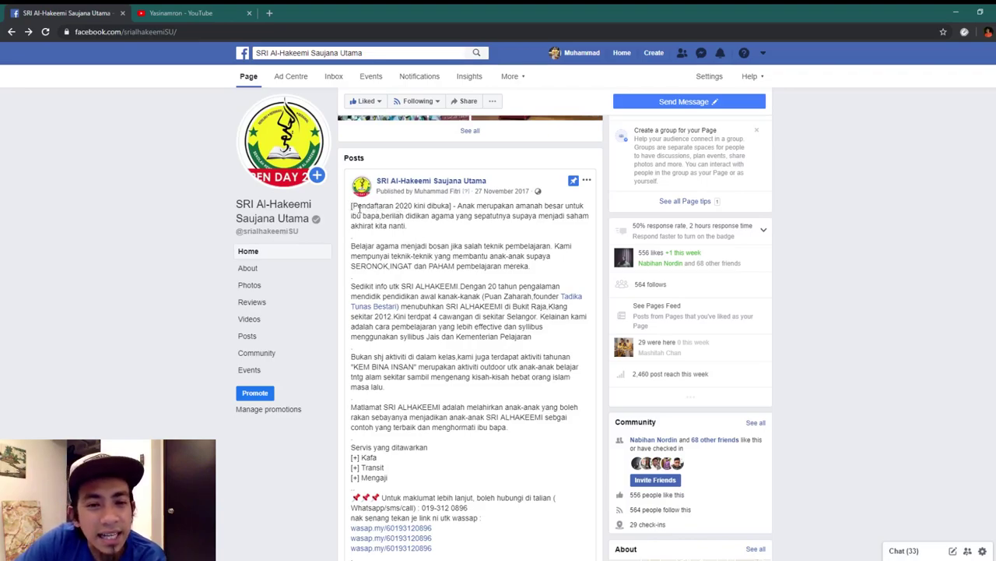
Examine the Page's pinned post, covering its opening text, descriptive paragraphs, contact details with WhatsApp links, and hashtags.
left_click_drag(351, 205, 411, 228)
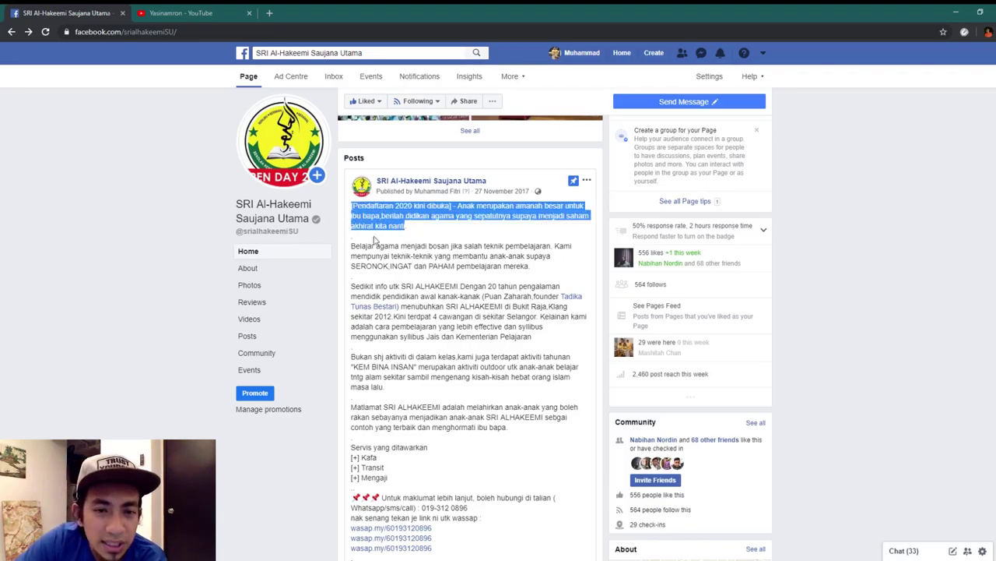
left_click_drag(353, 244, 523, 433)
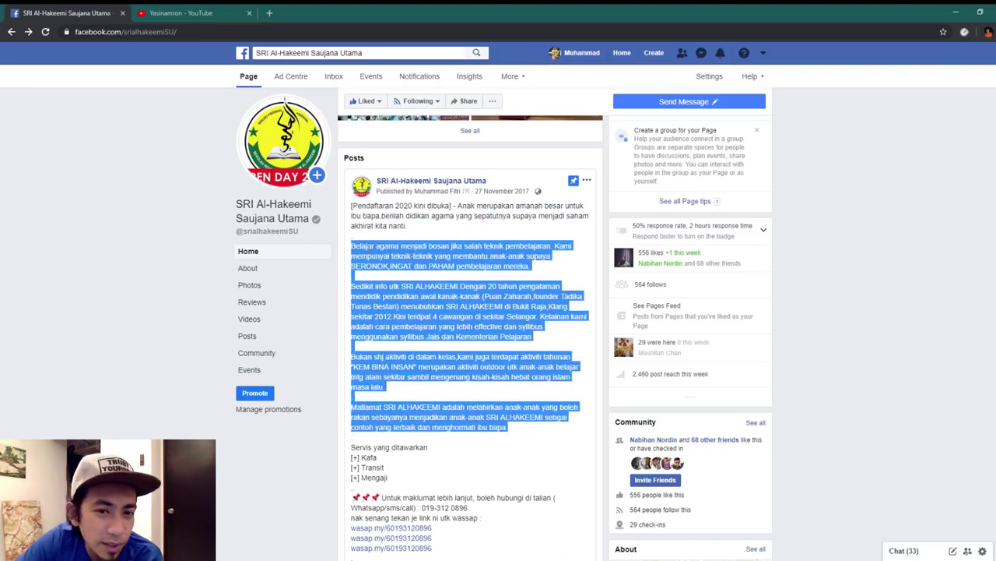
scroll(381, 343, "down", 2)
left_click_drag(350, 343, 460, 449)
scroll(460, 449, "down", 3)
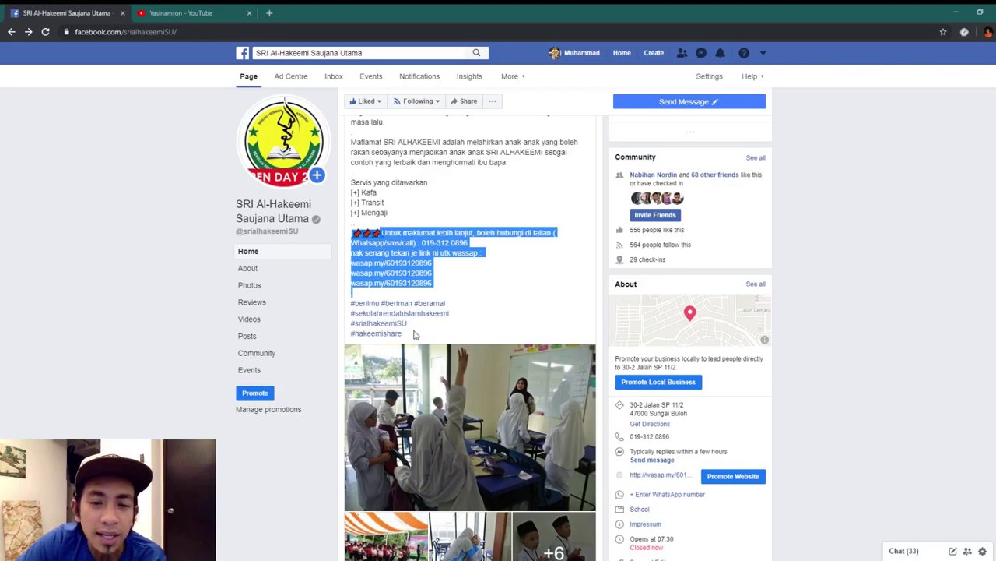
left_click_drag(413, 337, 349, 303)
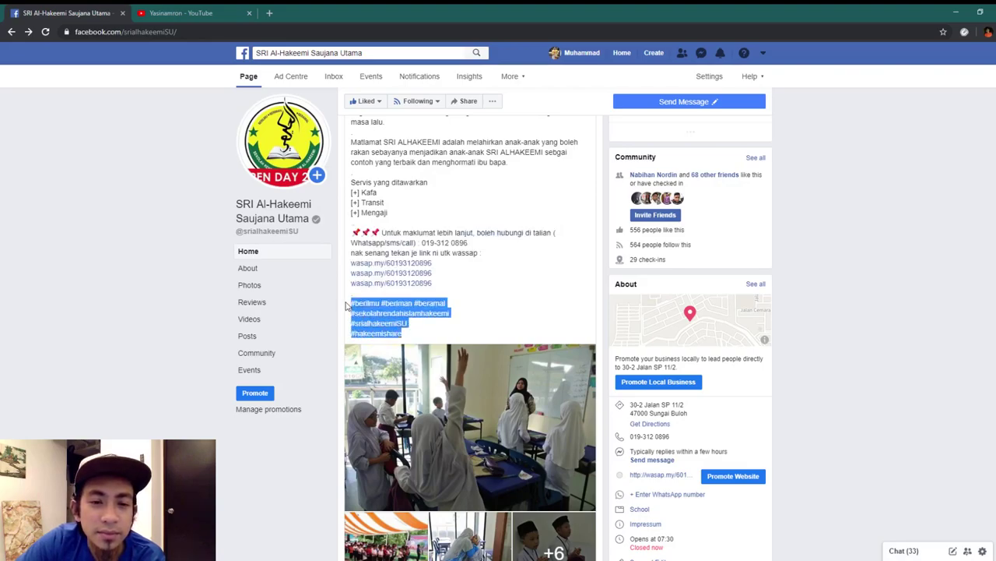
left_click(420, 339)
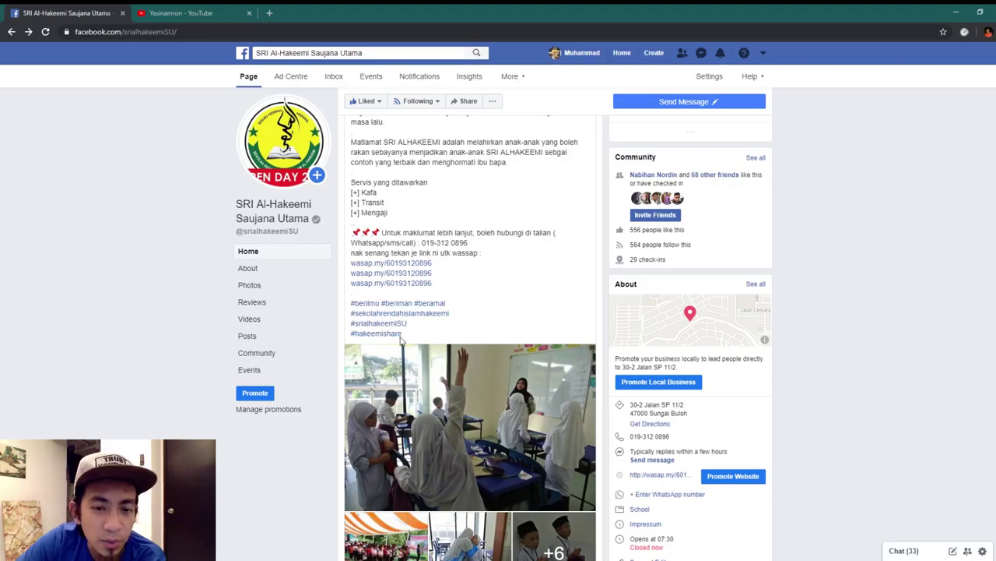
scroll(433, 326, "up", 1)
scroll(433, 327, "up", 1)
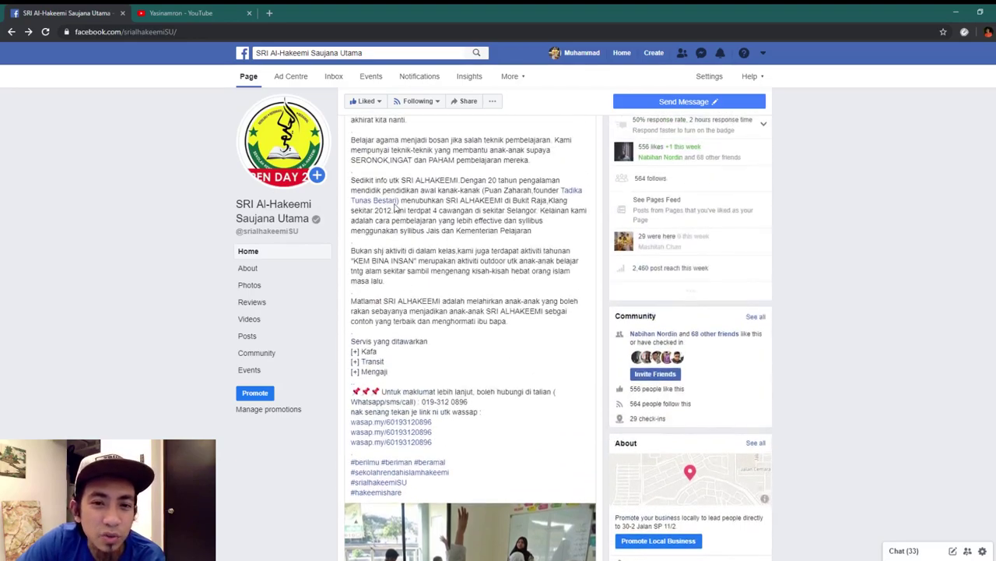
scroll(420, 206, "up", 1)
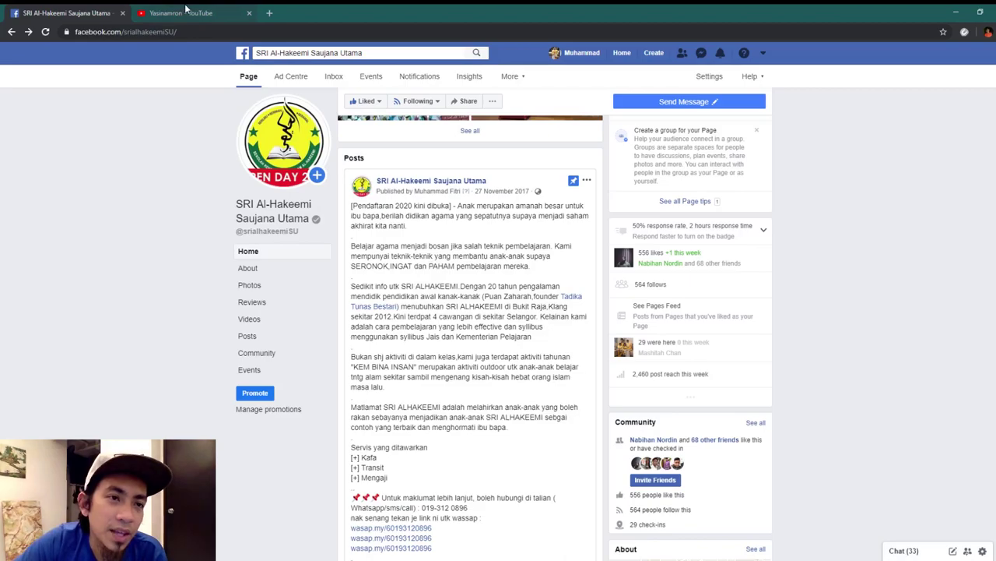
Go from the Facebook Page to Ads Manager and start a new campaign with the Engagement objective.
left_click(618, 57)
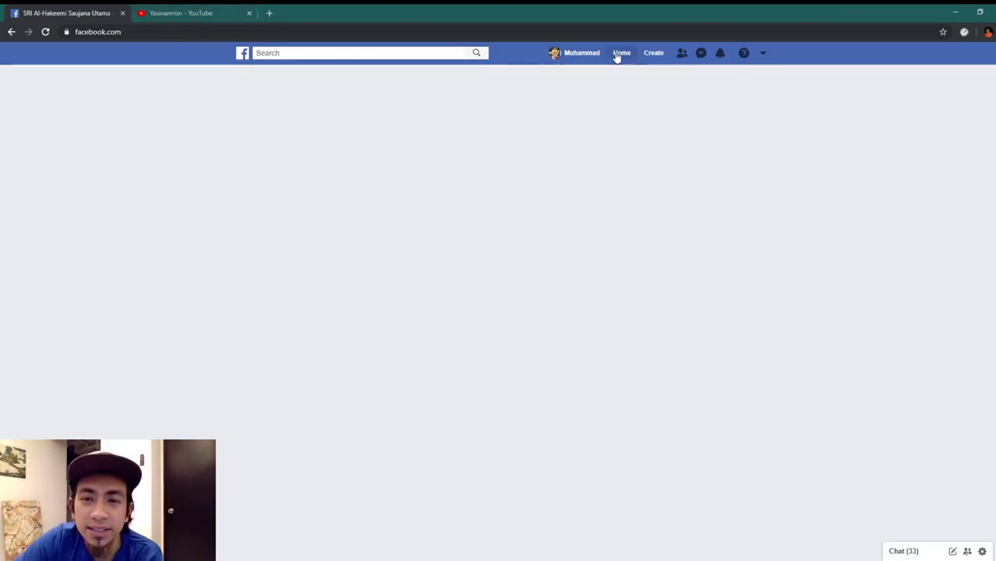
left_click(270, 297)
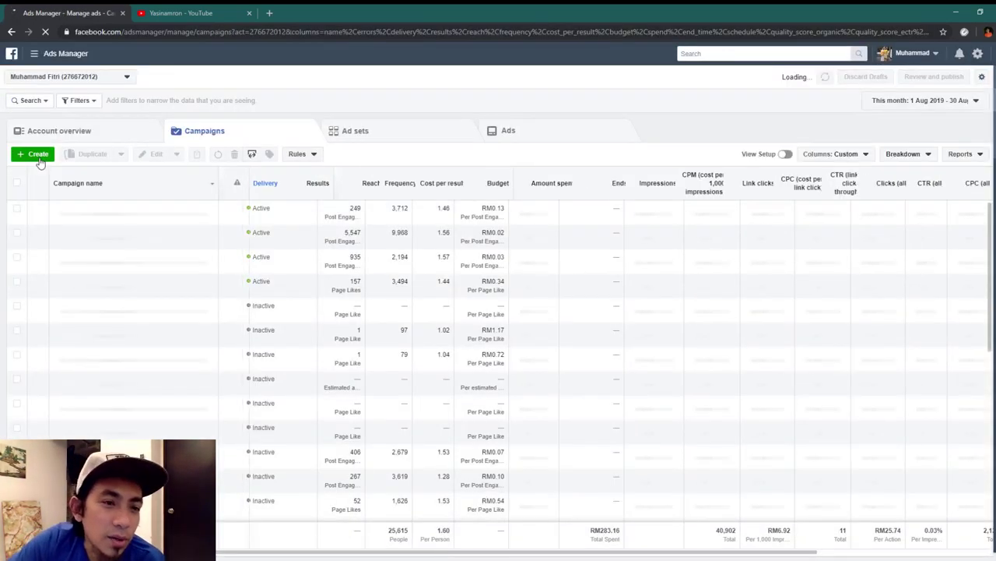
left_click(38, 156)
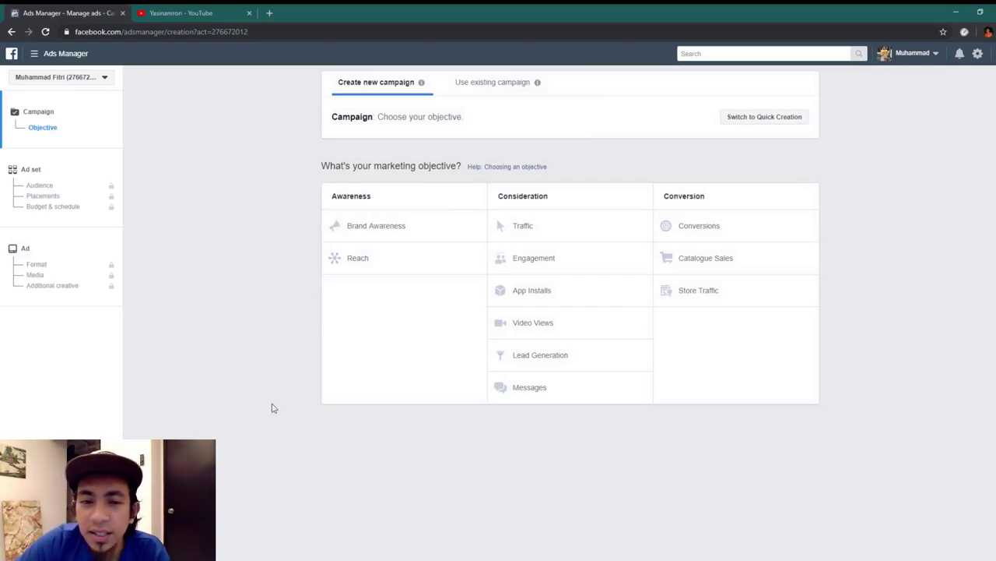
left_click(559, 261)
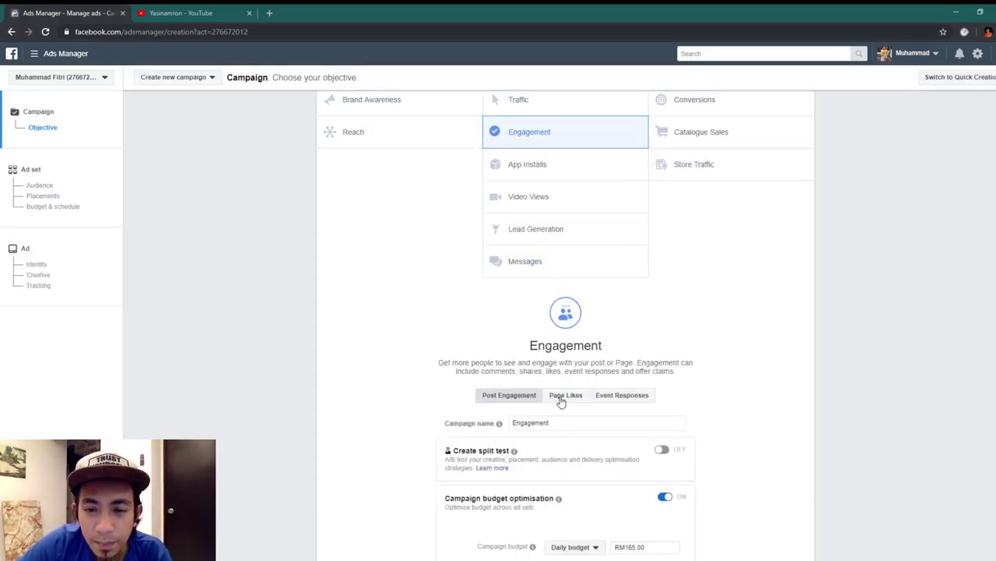
Name the campaign "Engagement Hakeemi SU Aug 2019".
left_click(558, 422)
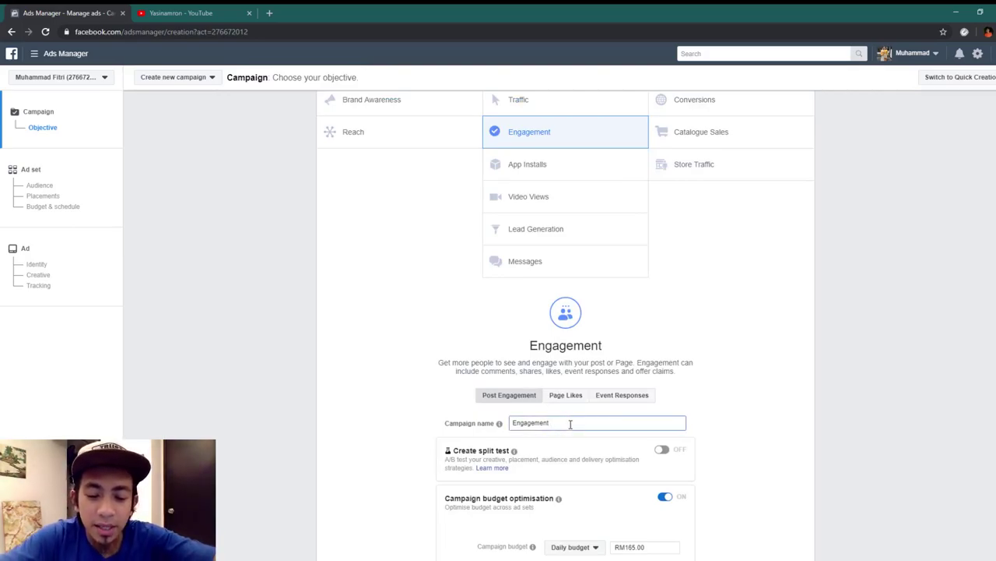
type("Hakeem SU")
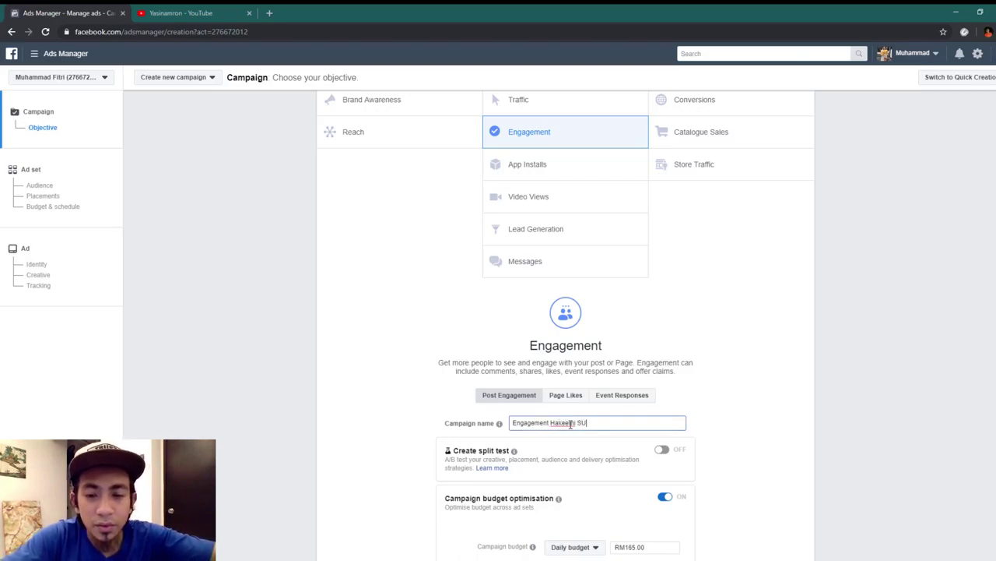
type(" Aug")
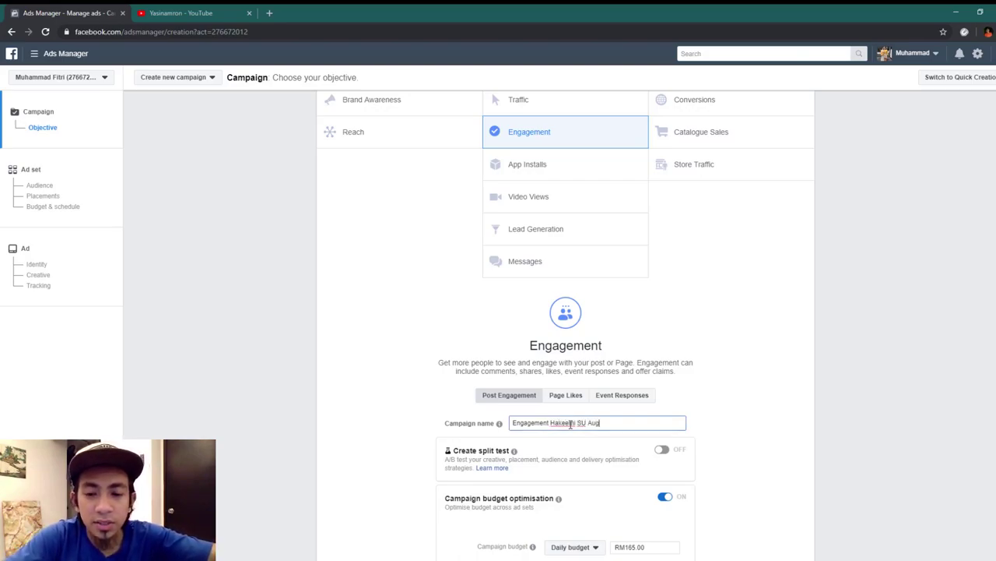
type(" 2019")
Set the campaign's daily budget to RM3.00 and continue to the ad set settings.
scroll(571, 423, "down", 2)
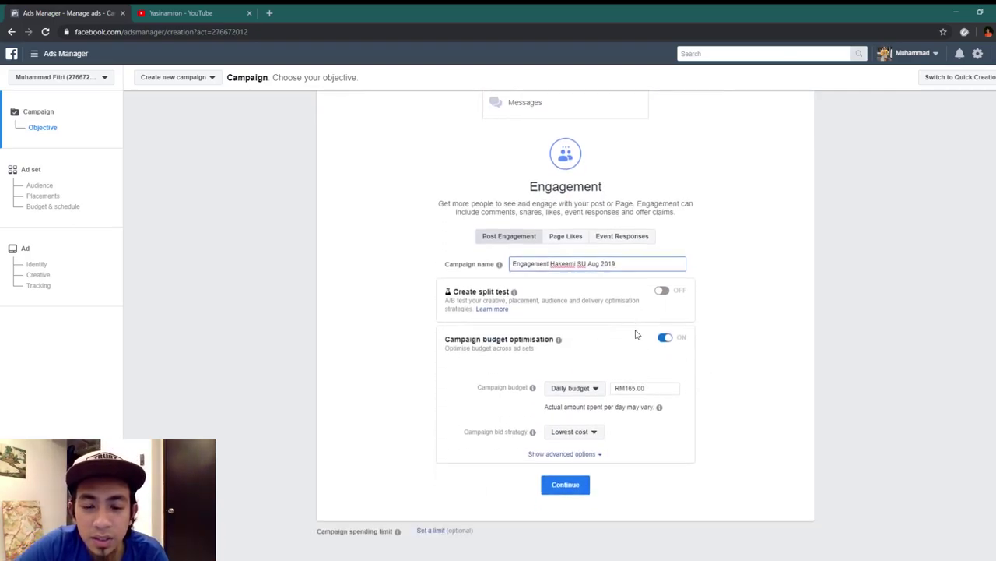
left_click(653, 388)
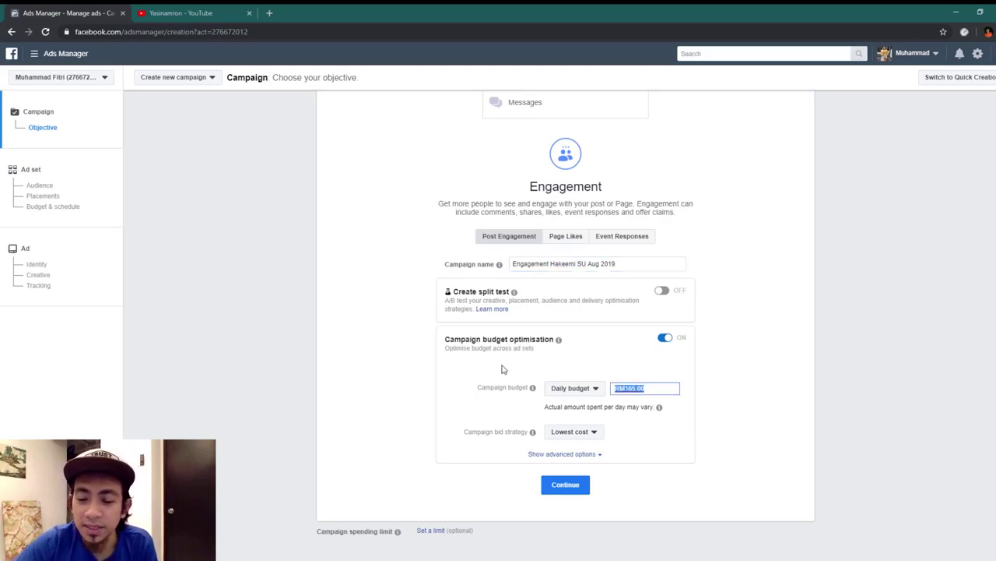
type("3")
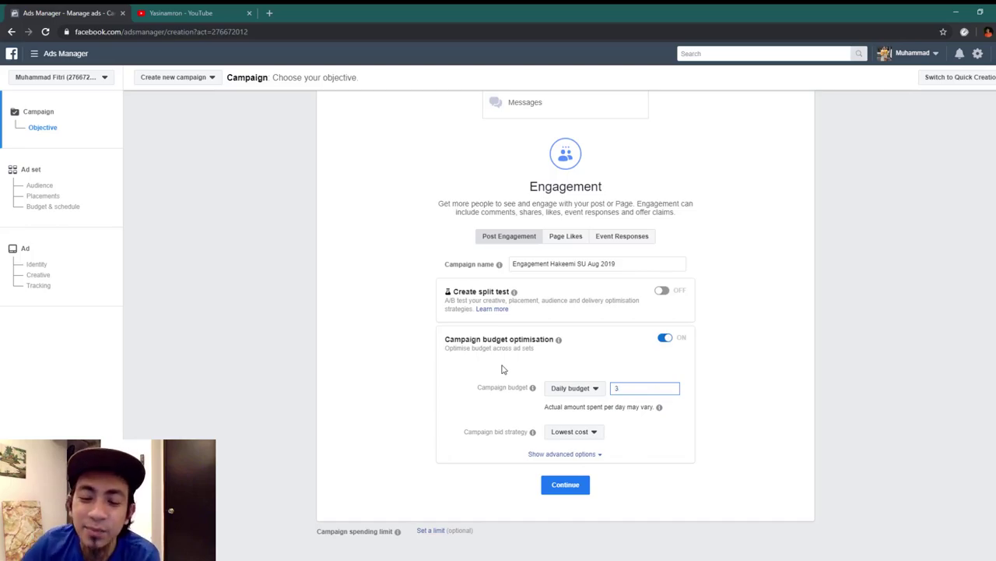
left_click(622, 479)
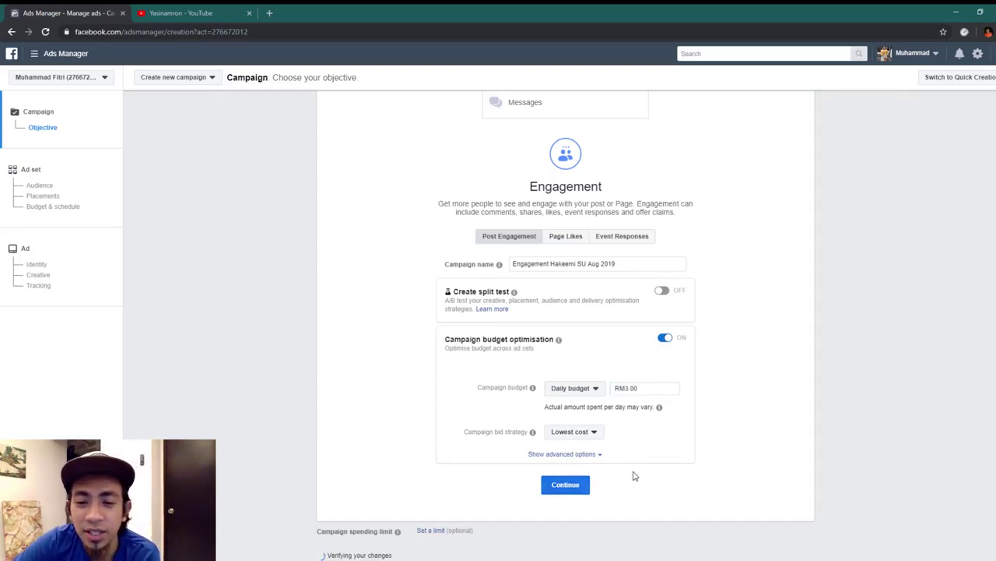
left_click(570, 483)
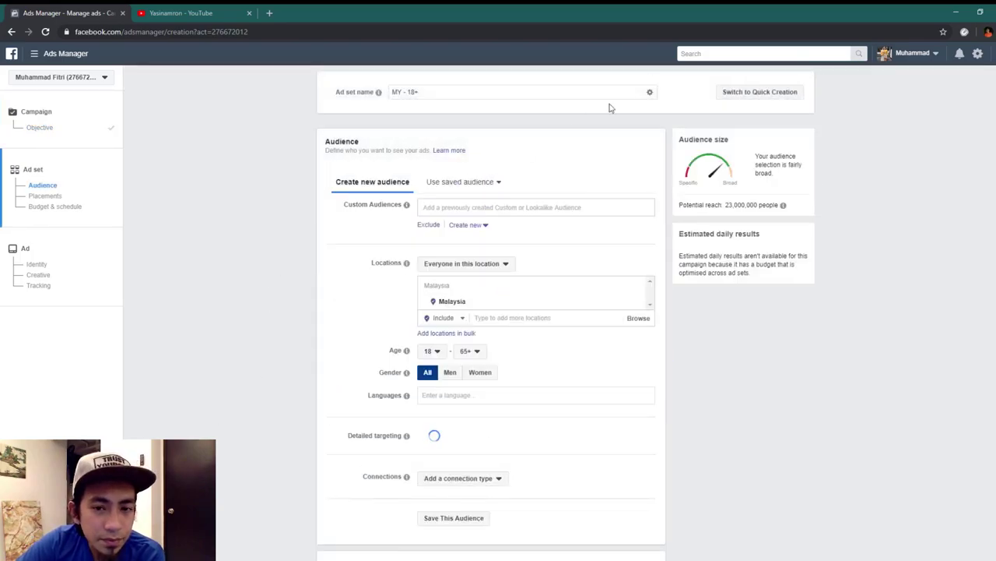
Target people who live in the chosen location and remove Malaysia from the audience locations.
left_click(483, 265)
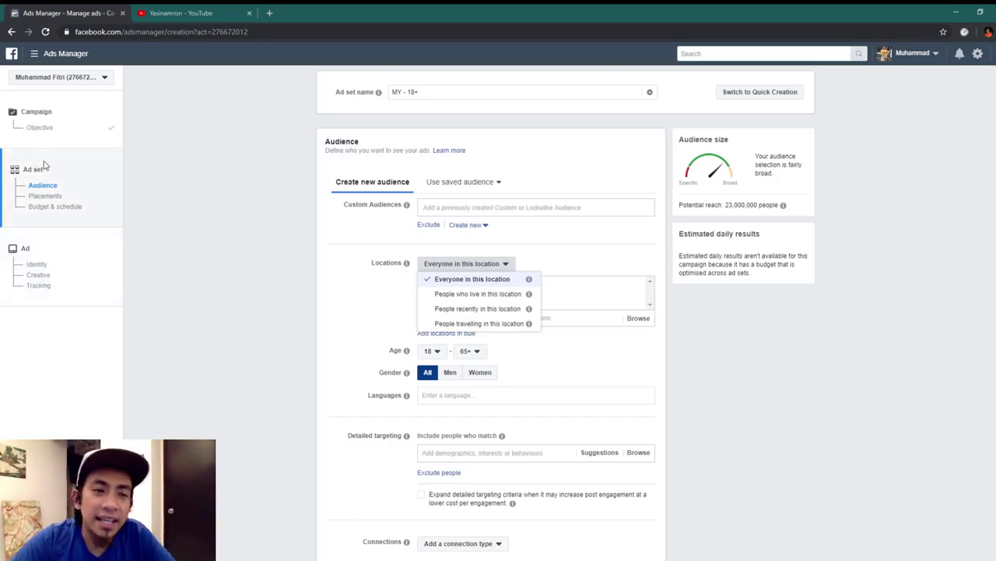
left_click(489, 295)
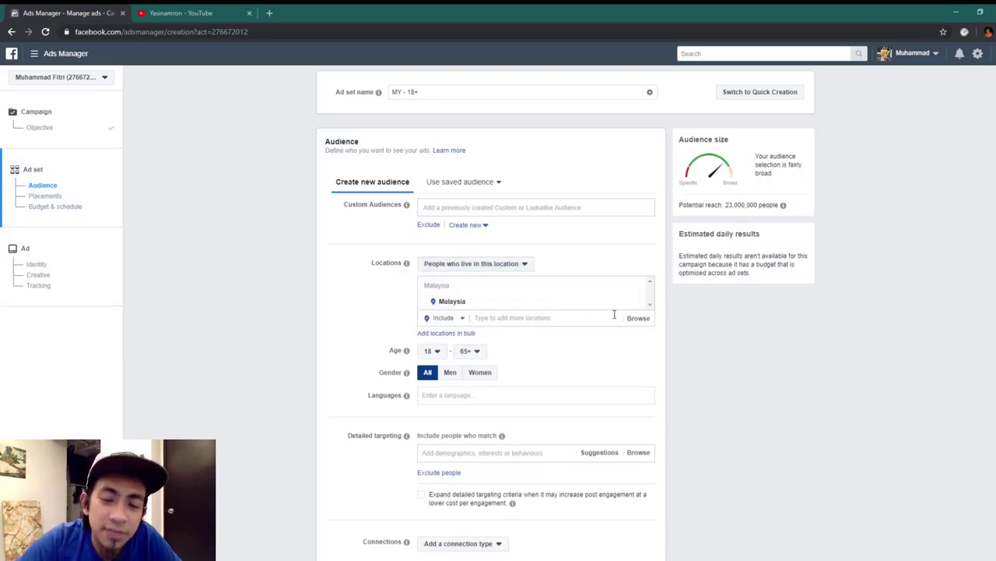
left_click(636, 302)
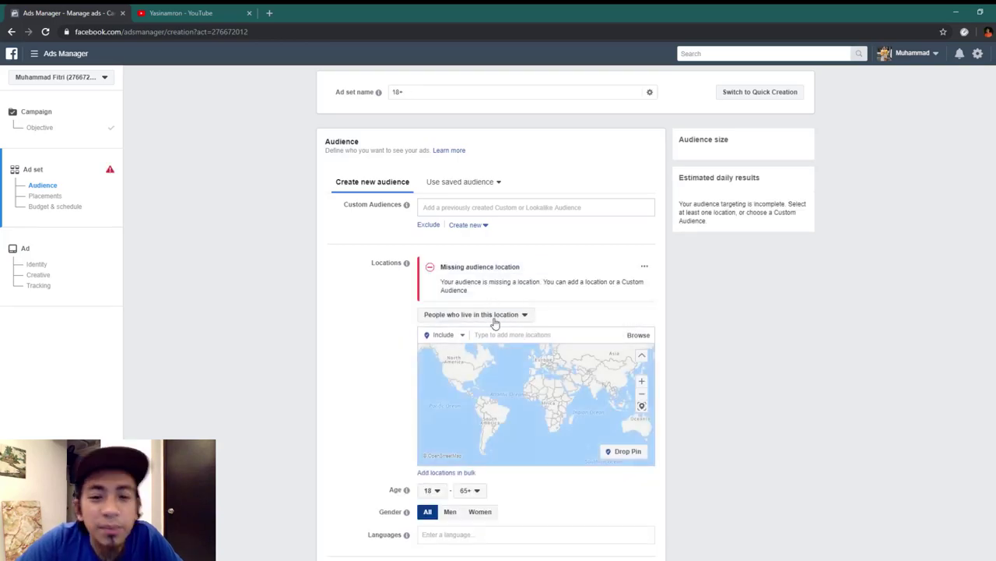
left_click(495, 322)
left_click(481, 343)
Search locations for "saujana utama" and add Persiaran Saujana, Kuala Selangor, Selangor, with a 10 km radius.
left_click(496, 334)
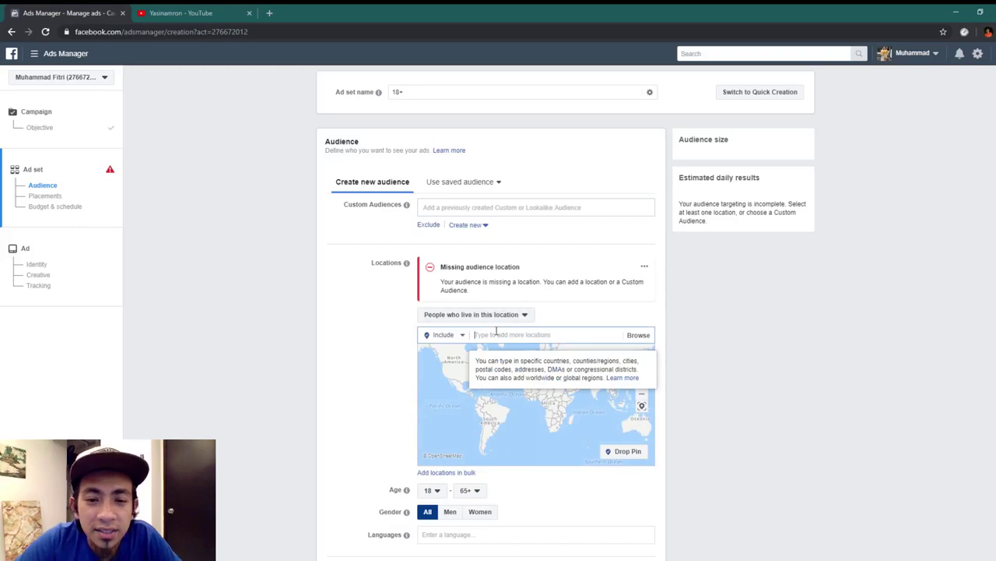
type("sauja")
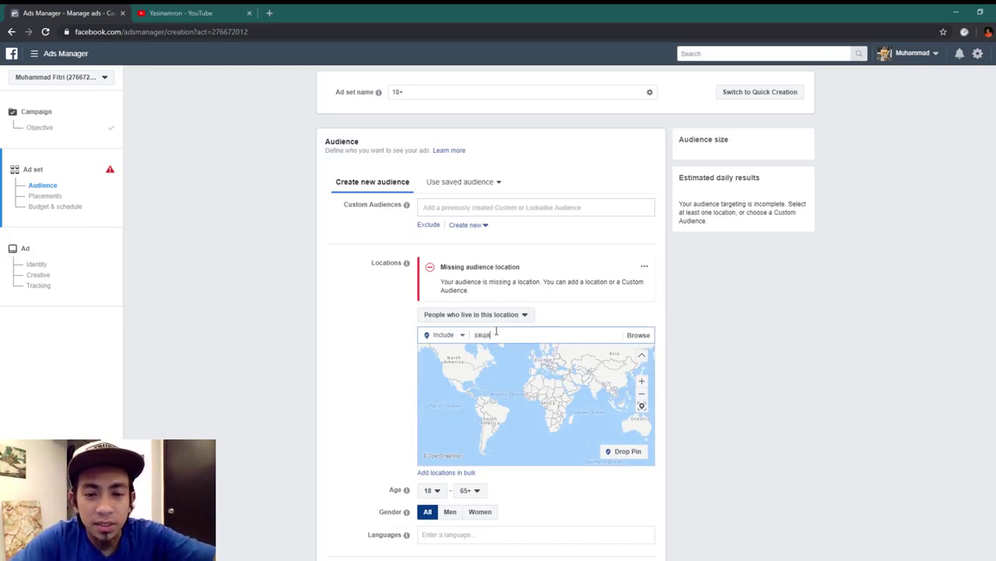
type("na utama")
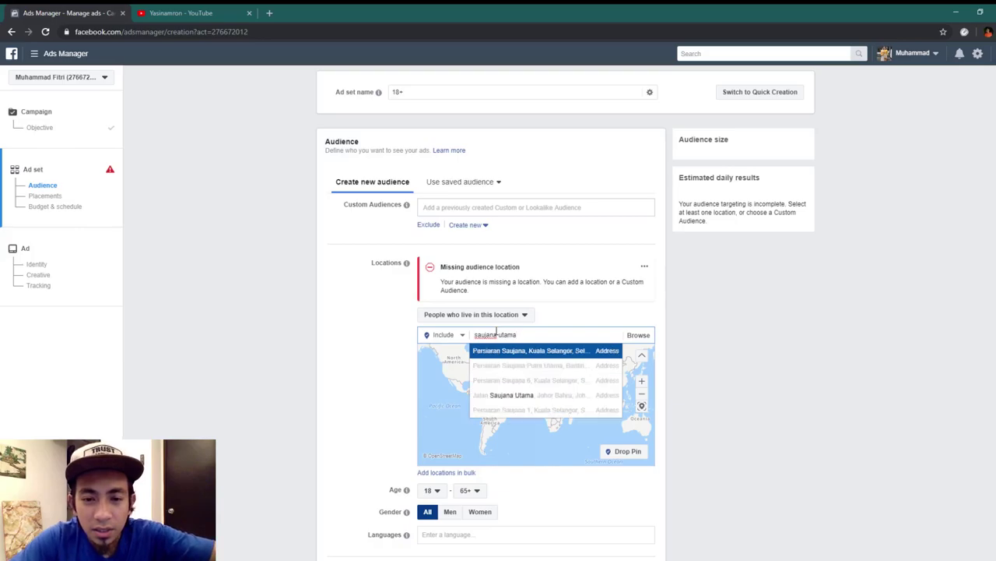
left_click(529, 351)
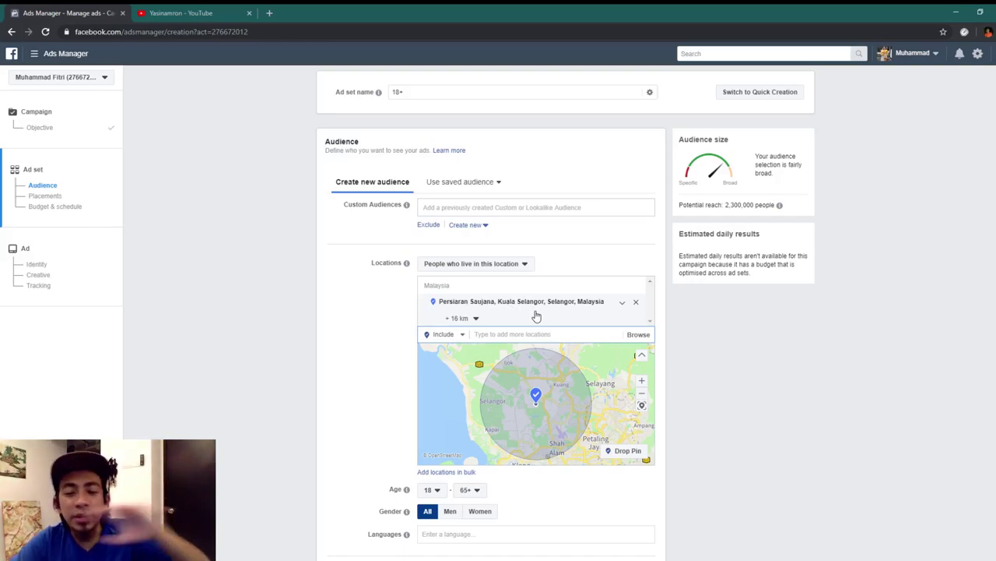
left_click(476, 321)
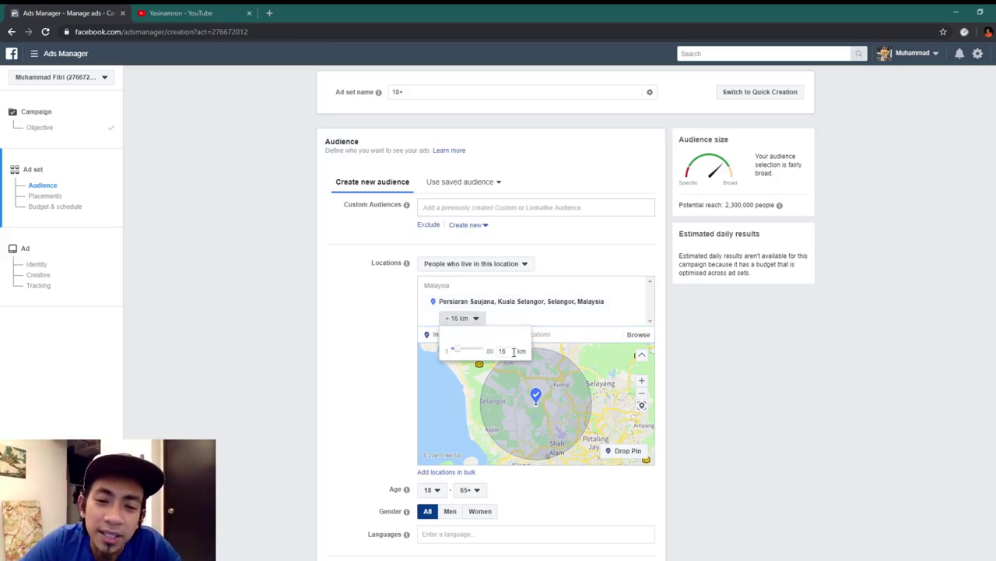
type("10")
key("Return")
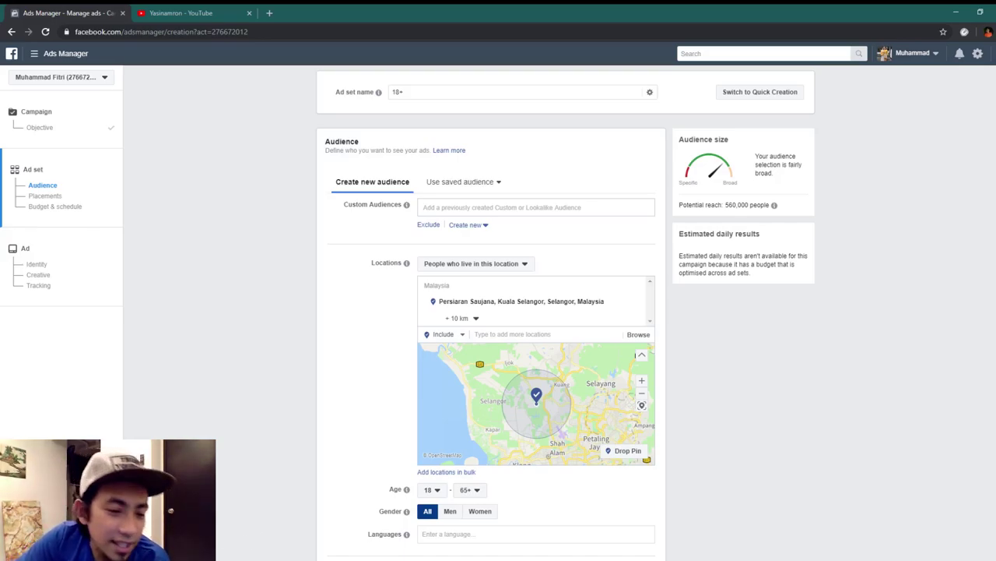
Limit the audience to ages 30 to 40 and set the gender to Women.
scroll(372, 423, "down", 1)
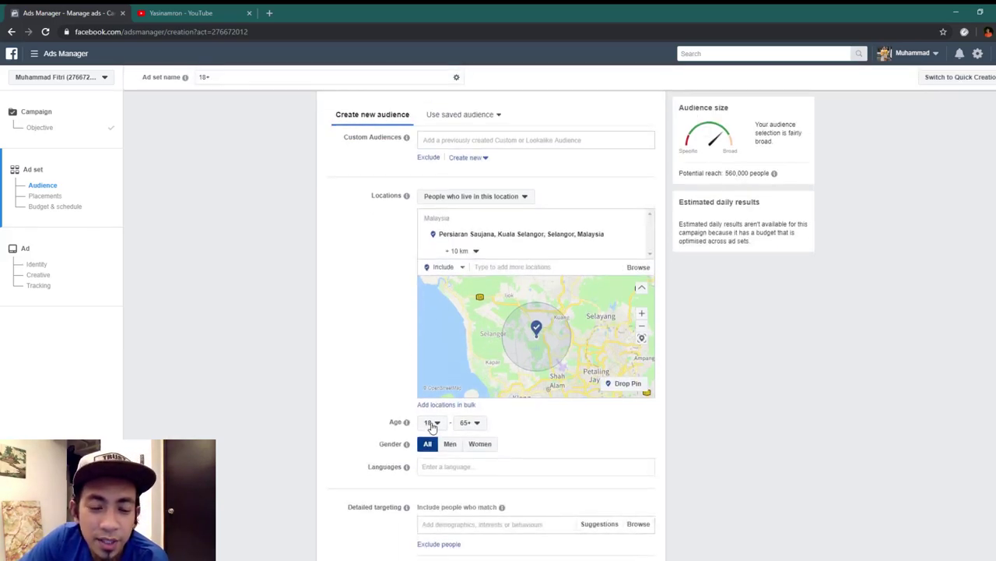
left_click(431, 424)
scroll(438, 382, "down", 2)
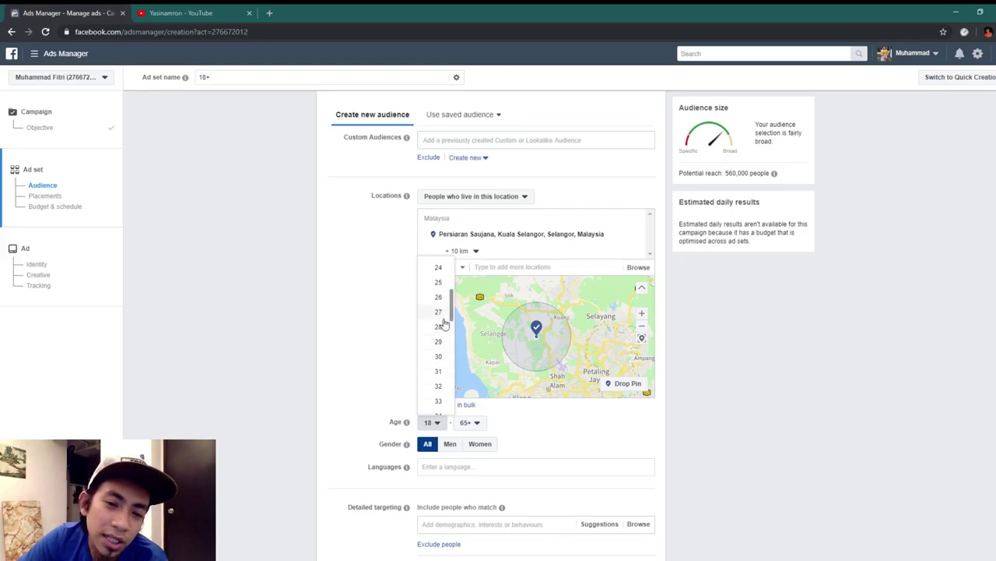
left_click(438, 361)
left_click(467, 422)
scroll(476, 365, "up", 4)
left_click(477, 297)
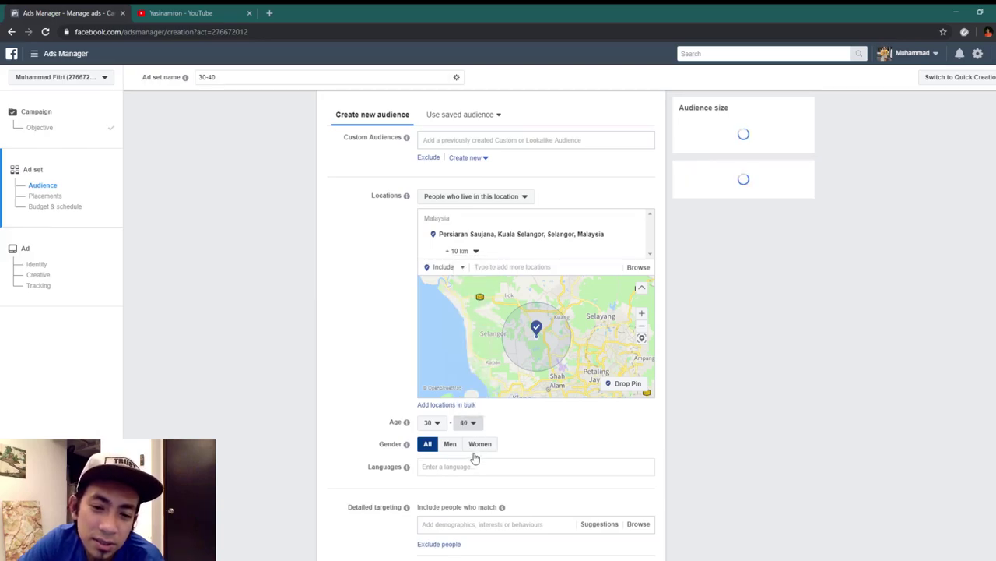
left_click(478, 448)
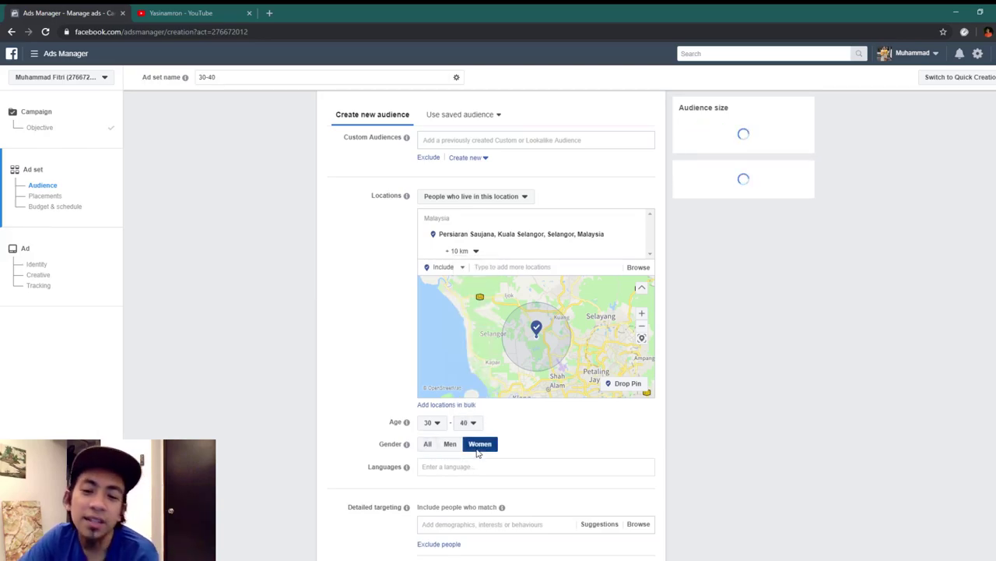
Add English (All) as an audience language.
left_click(473, 466)
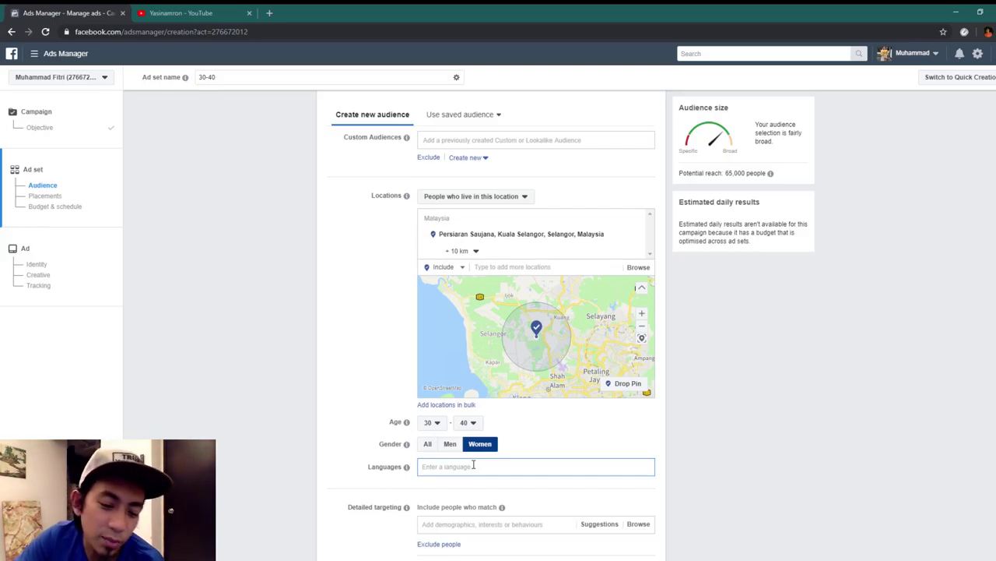
type("e")
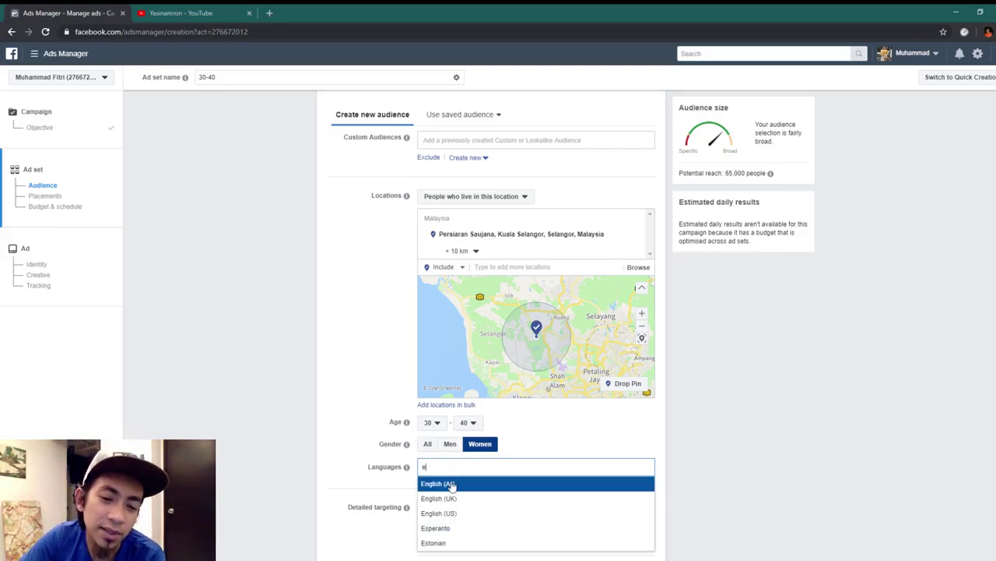
left_click(450, 483)
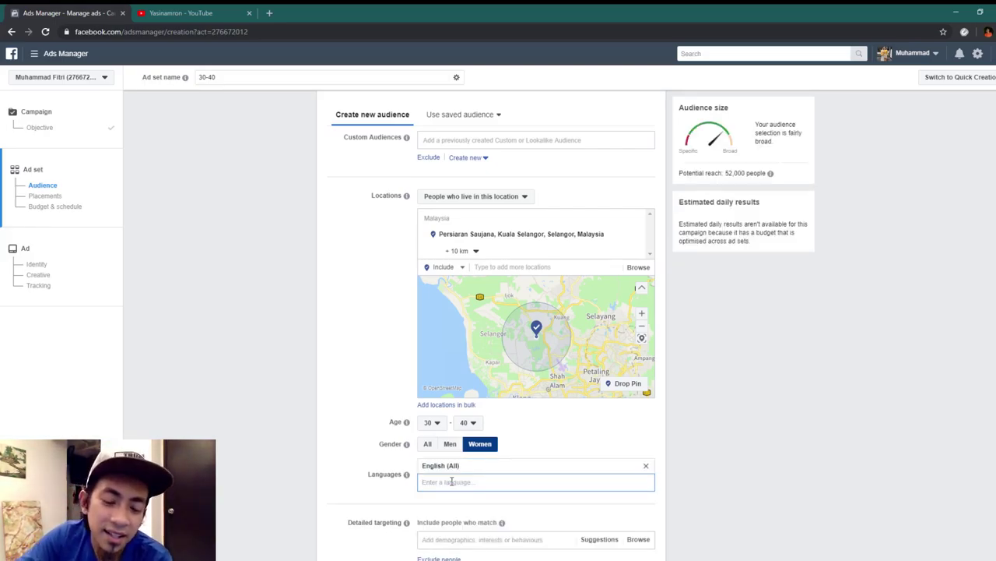
Add Malay as a second audience language alongside English (All).
type("ma")
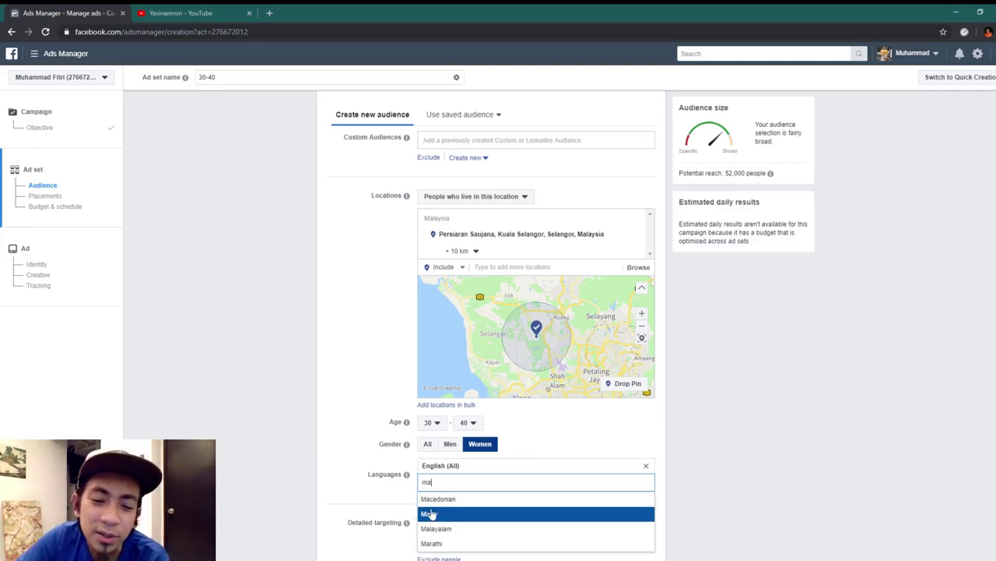
left_click(430, 513)
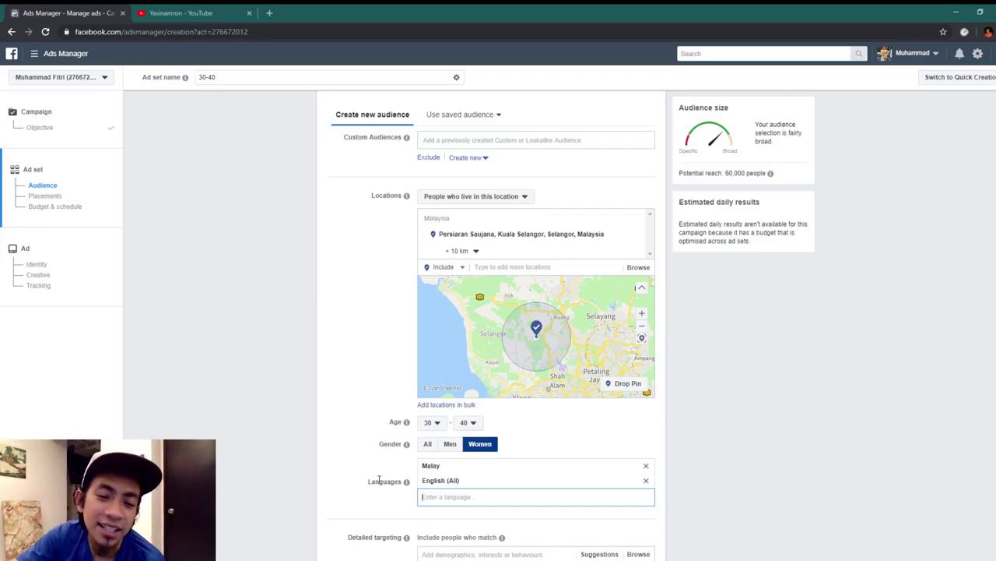
Add the relationship status Married to the detailed targeting of people to include.
scroll(428, 448, "down", 2)
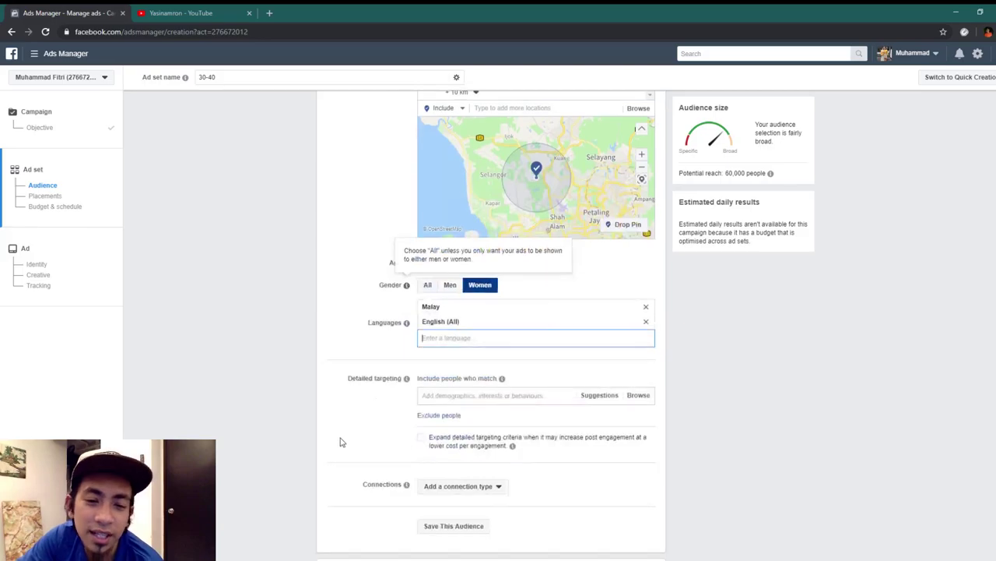
left_click(473, 399)
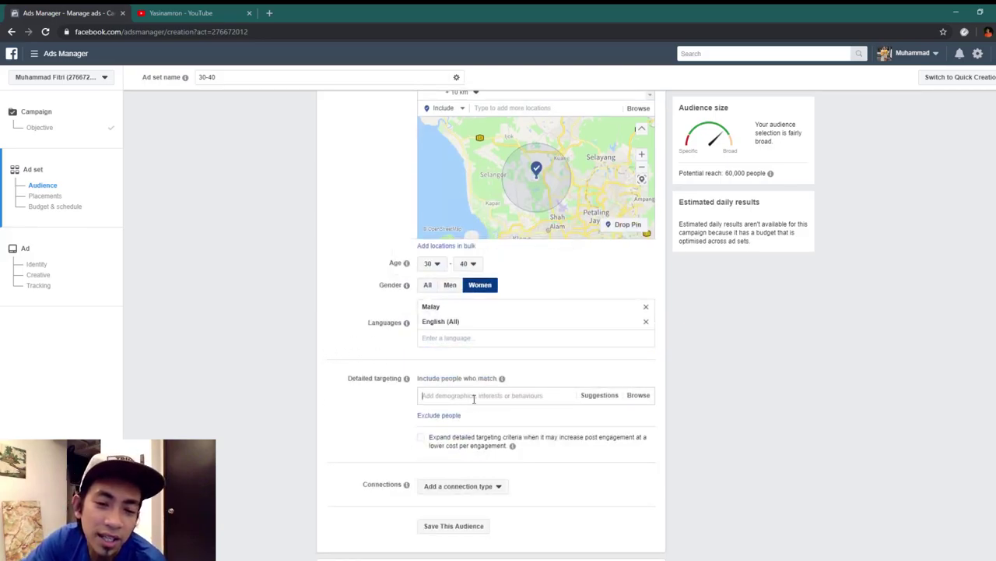
mouse_move(502, 380)
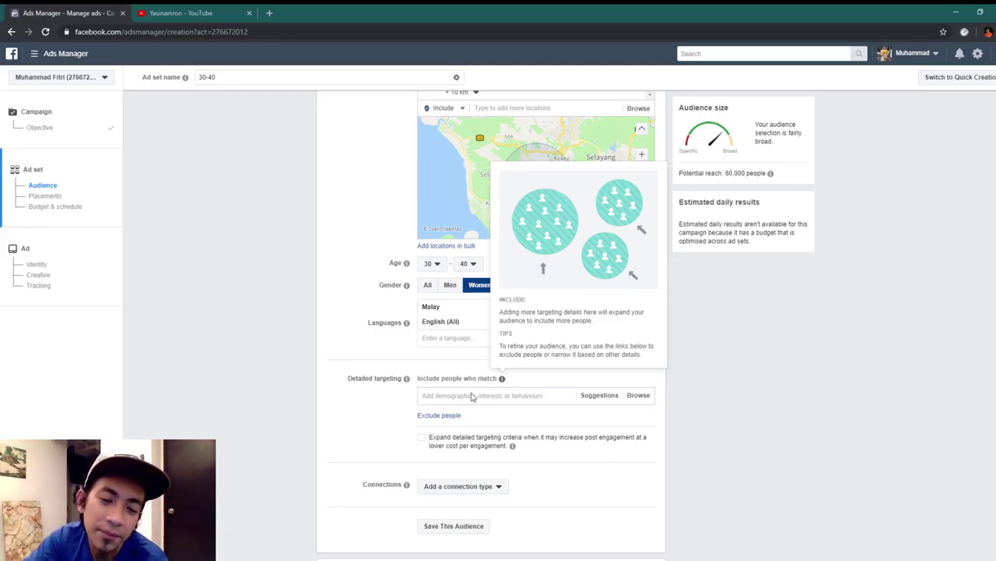
mouse_move(405, 380)
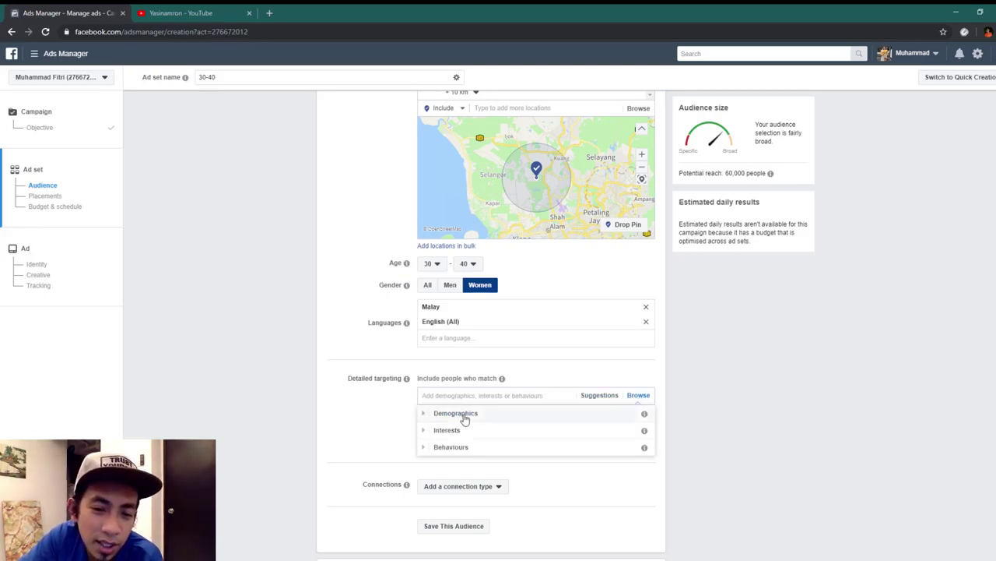
left_click(468, 419)
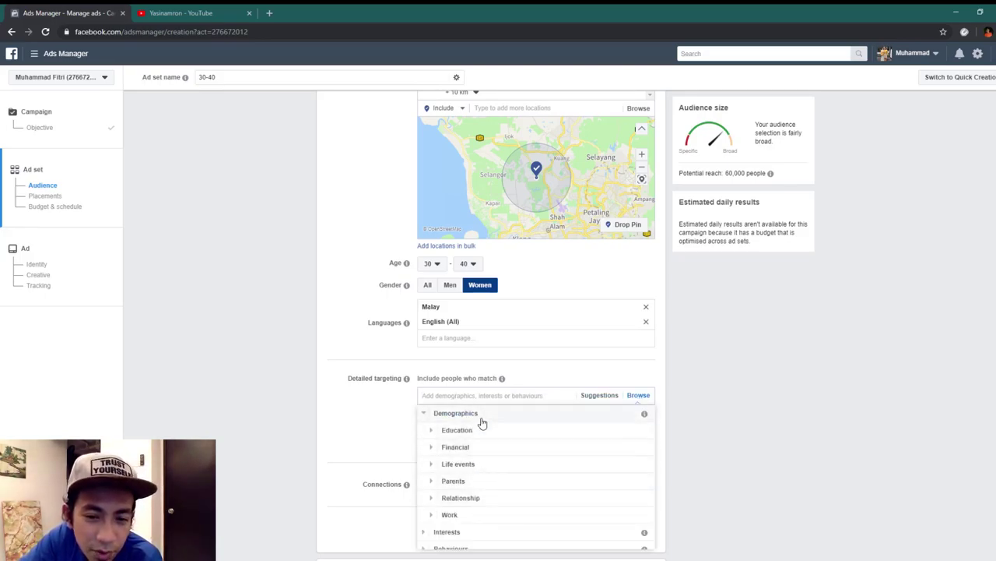
left_click(485, 398)
type("mar")
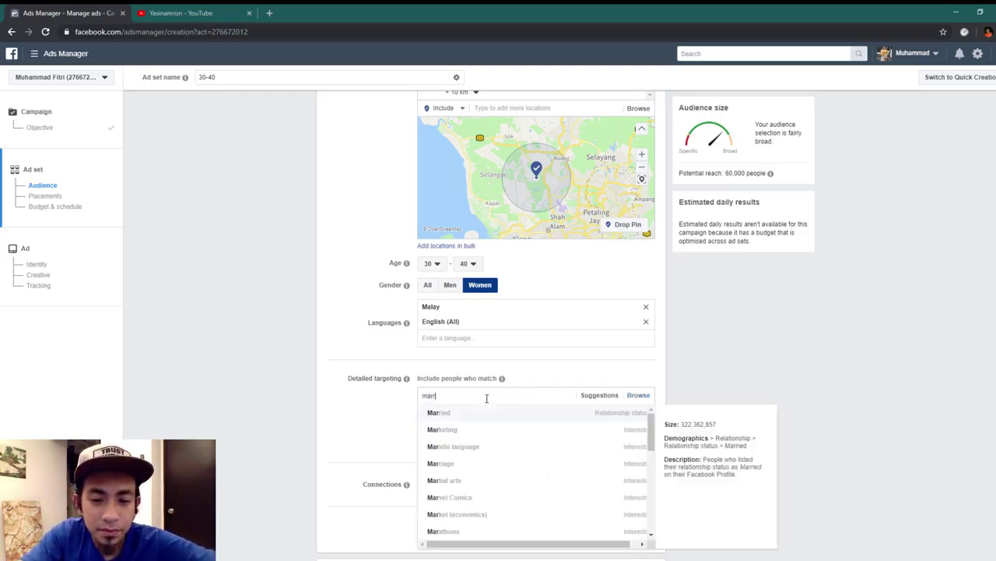
left_click(478, 414)
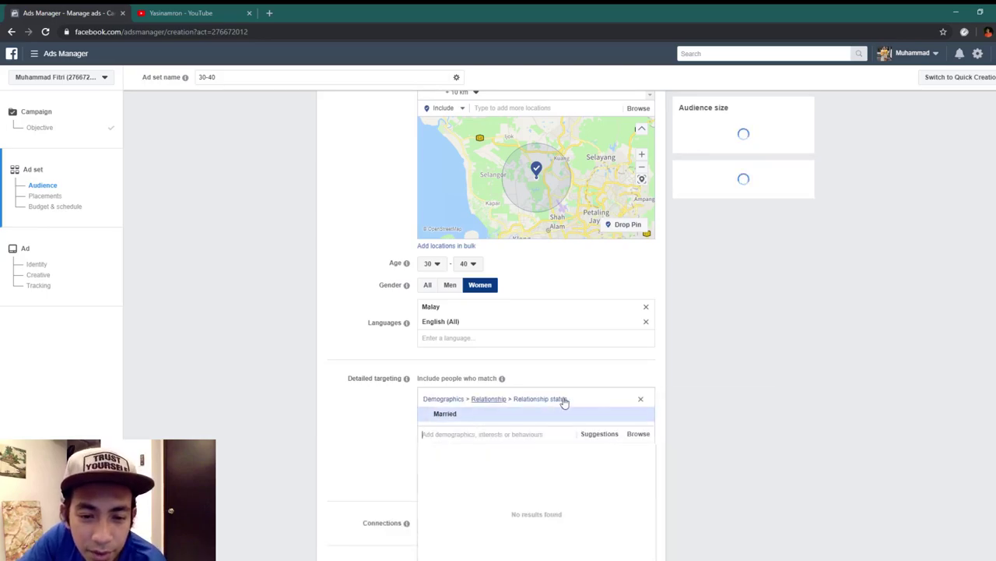
Add the Parenting interest from Family and relationships to the detailed targeting.
left_click(638, 433)
left_click(491, 477)
scroll(537, 477, "down", 1)
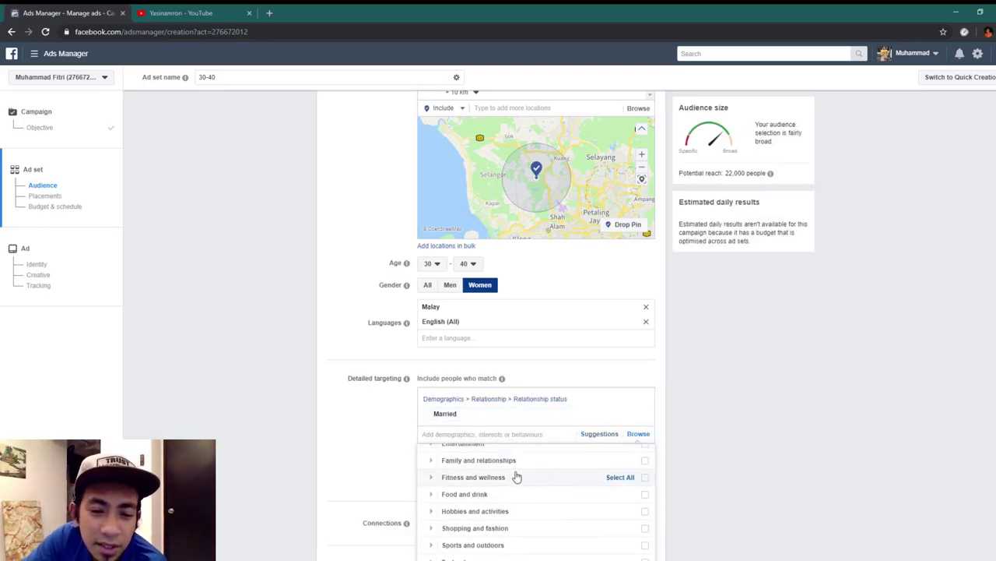
scroll(517, 474, "up", 2)
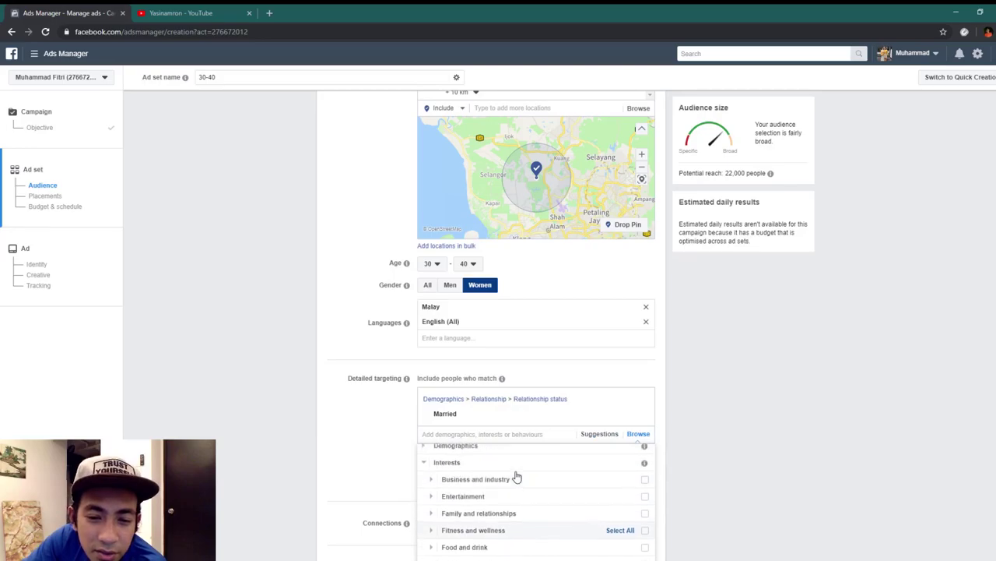
left_click(432, 516)
scroll(515, 517, "down", 2)
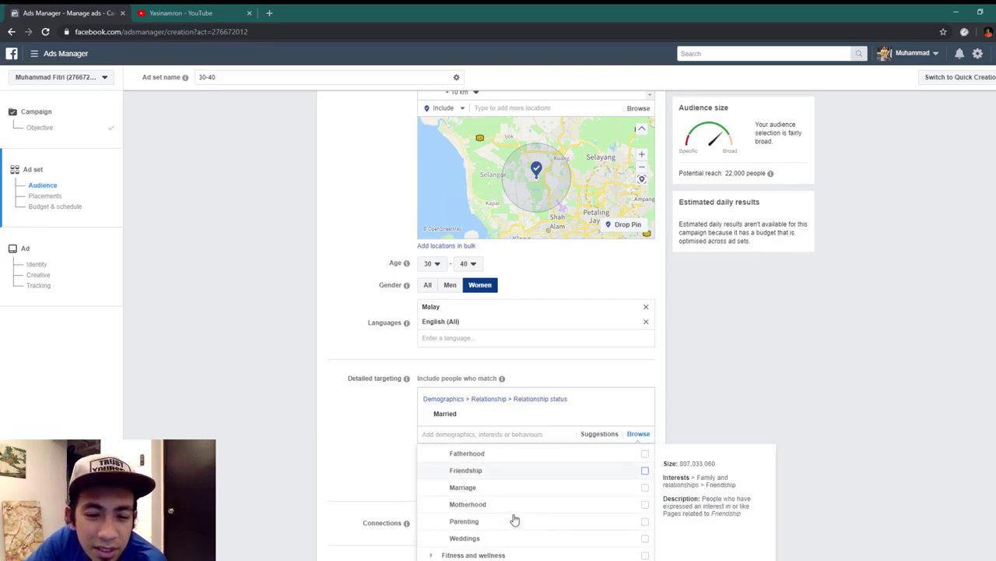
left_click(645, 519)
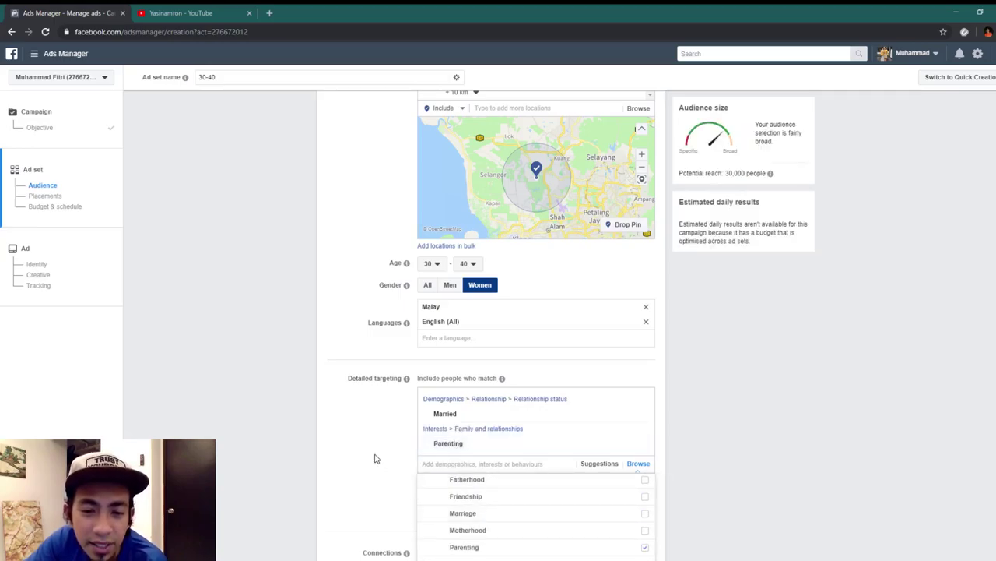
Add the Mobile Device User behaviour "Facebook access (mobile): all mobile devices" to the detailed targeting.
left_click(635, 466)
left_click(467, 514)
scroll(547, 496, "down", 5)
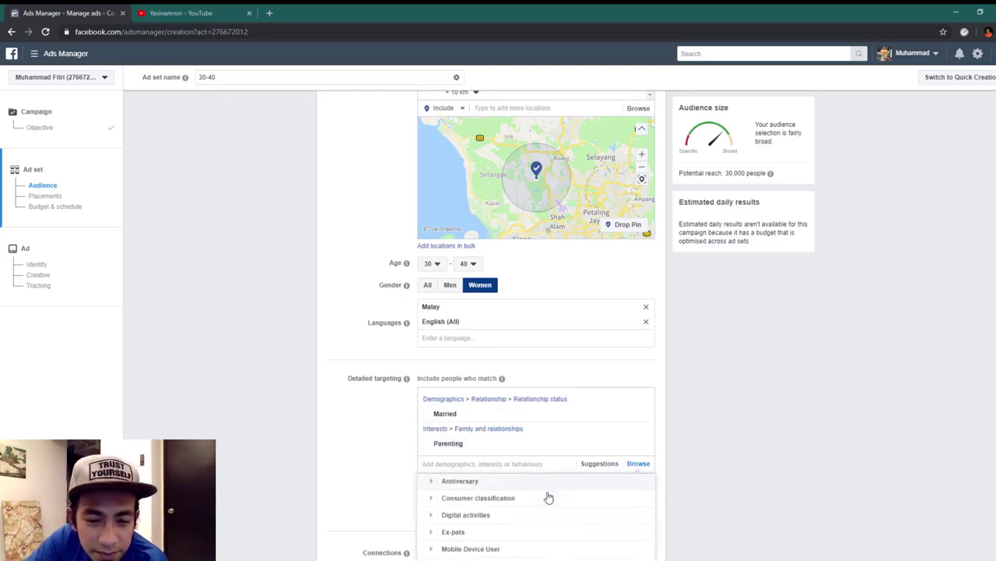
scroll(585, 470, "up", 2)
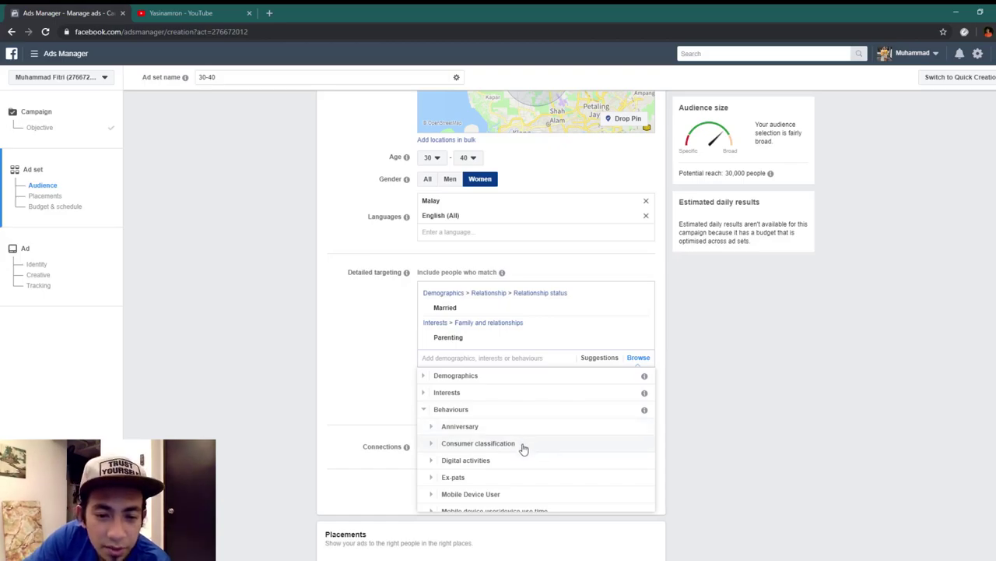
left_click(431, 463)
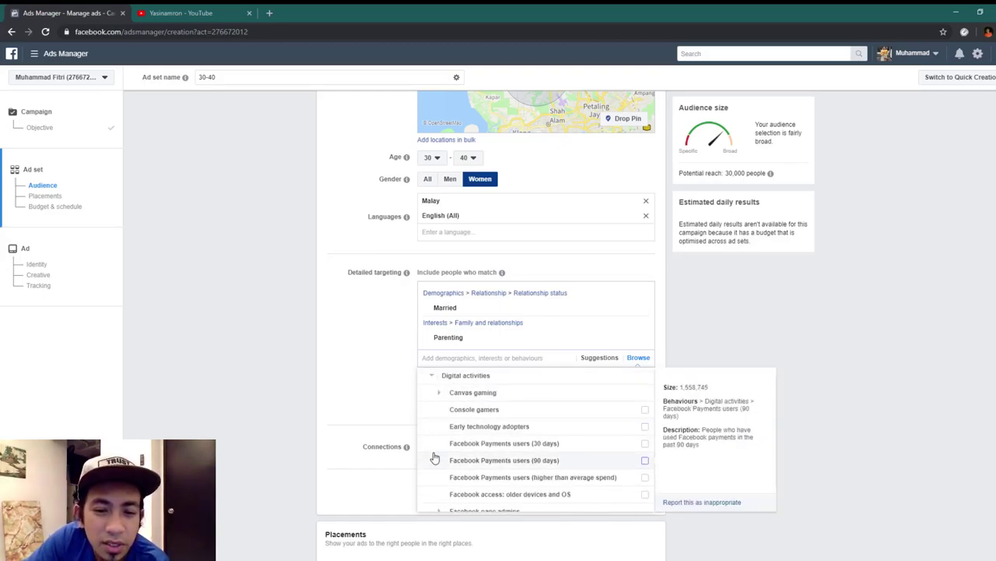
left_click(433, 376)
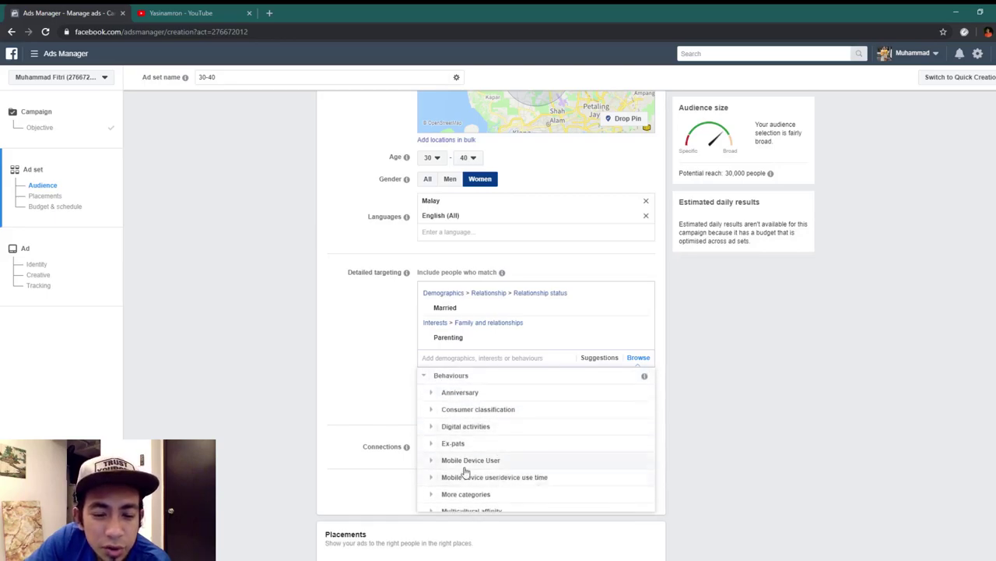
left_click(432, 462)
scroll(432, 466, "down", 2)
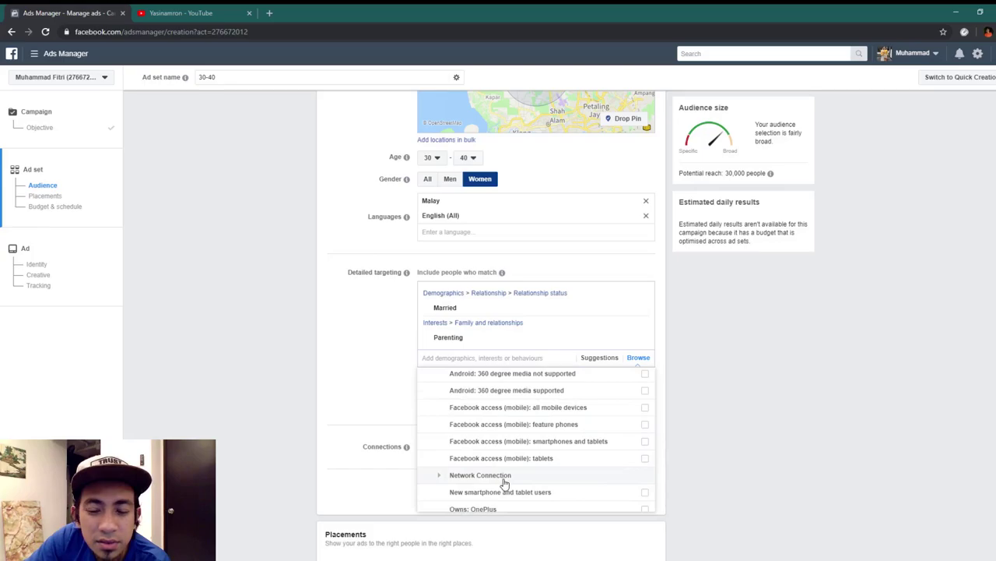
mouse_move(522, 443)
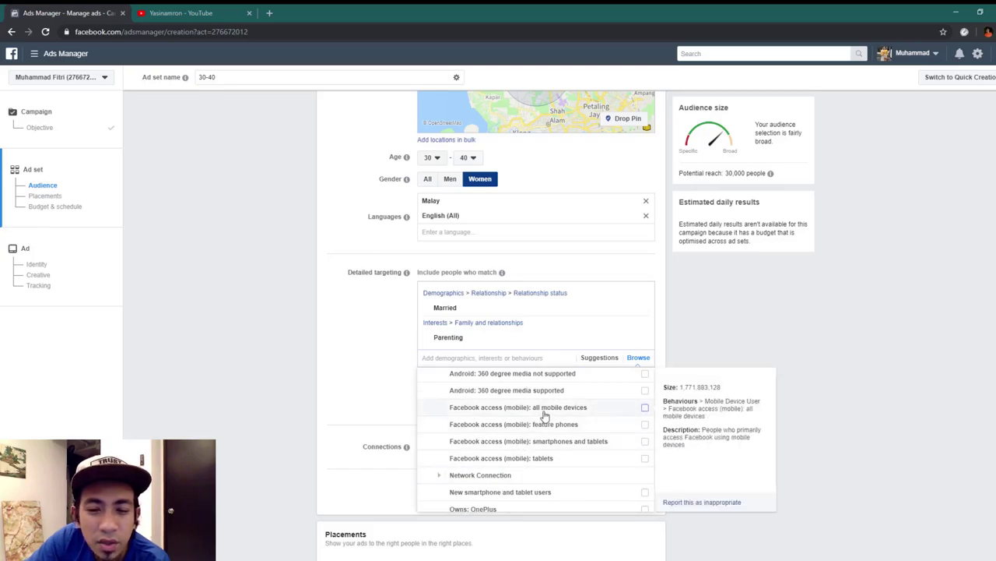
left_click(646, 410)
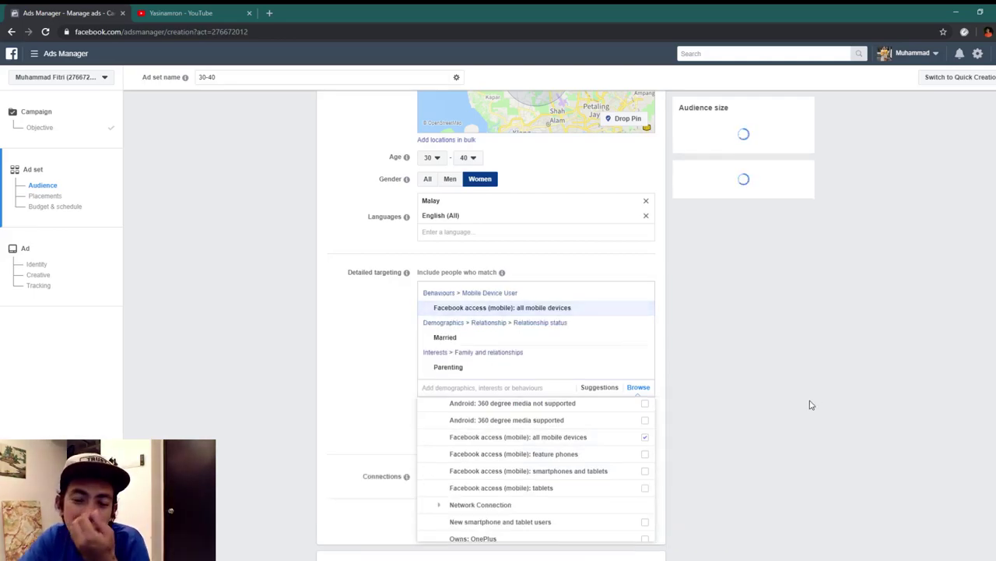
Set the audience connection type to exclude people who like your Page.
scroll(459, 459, "down", 1)
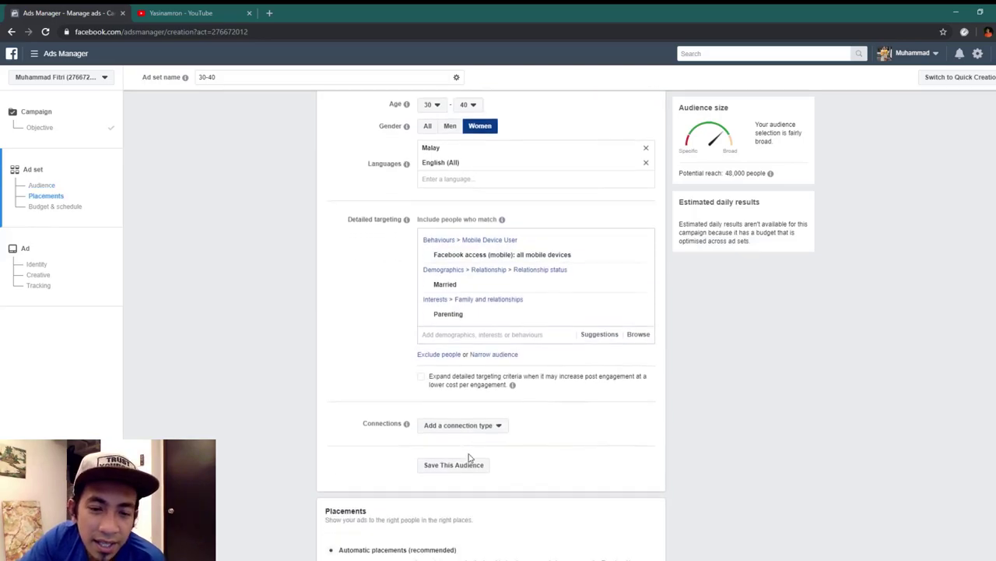
left_click(473, 427)
scroll(478, 388, "down", 2)
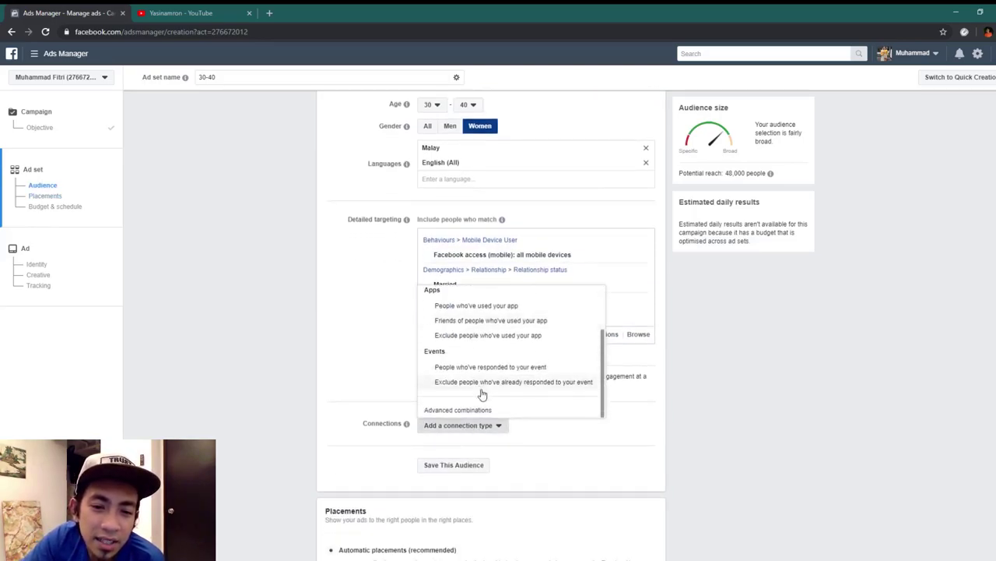
scroll(483, 389, "up", 2)
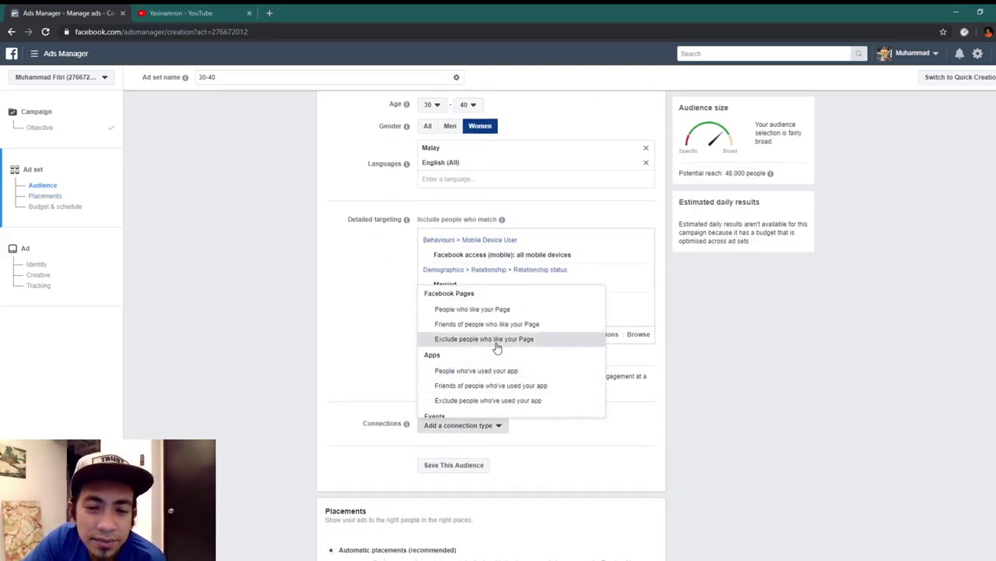
left_click(495, 344)
Switch the ad set to manually edited placements, with Audience Network deselected and Instagram fully selected as platforms.
scroll(560, 465, "down", 4)
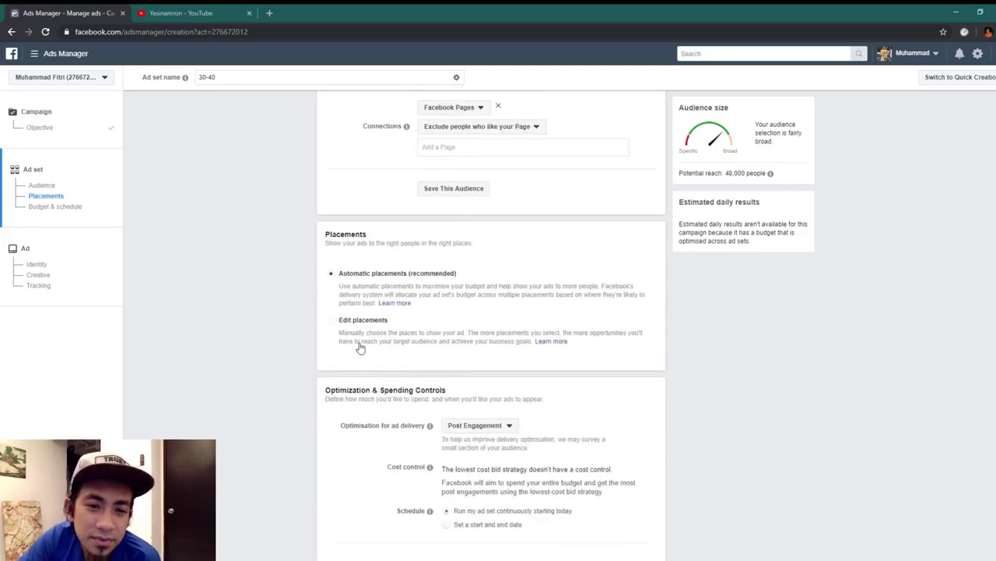
scroll(489, 252, "up", 1)
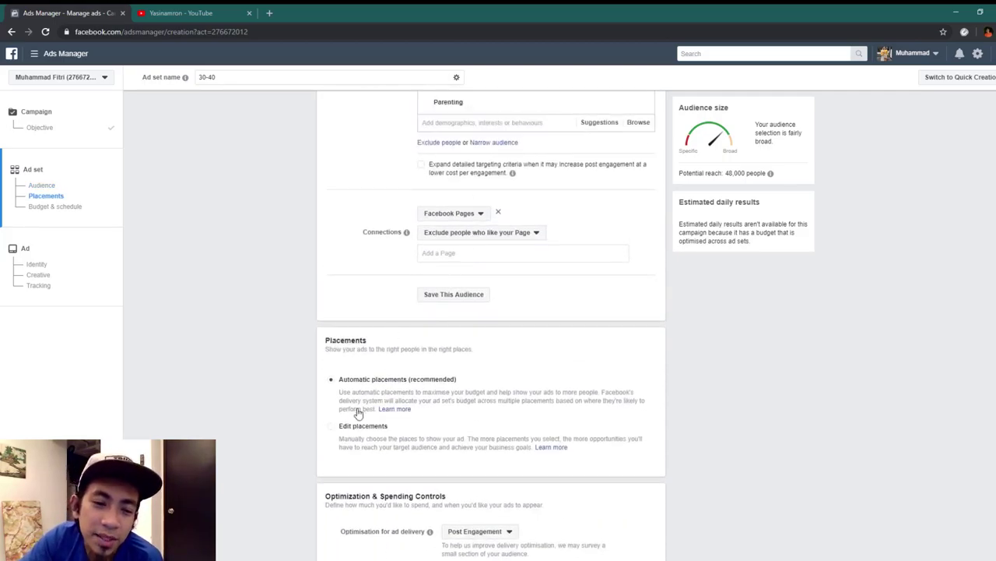
left_click(332, 427)
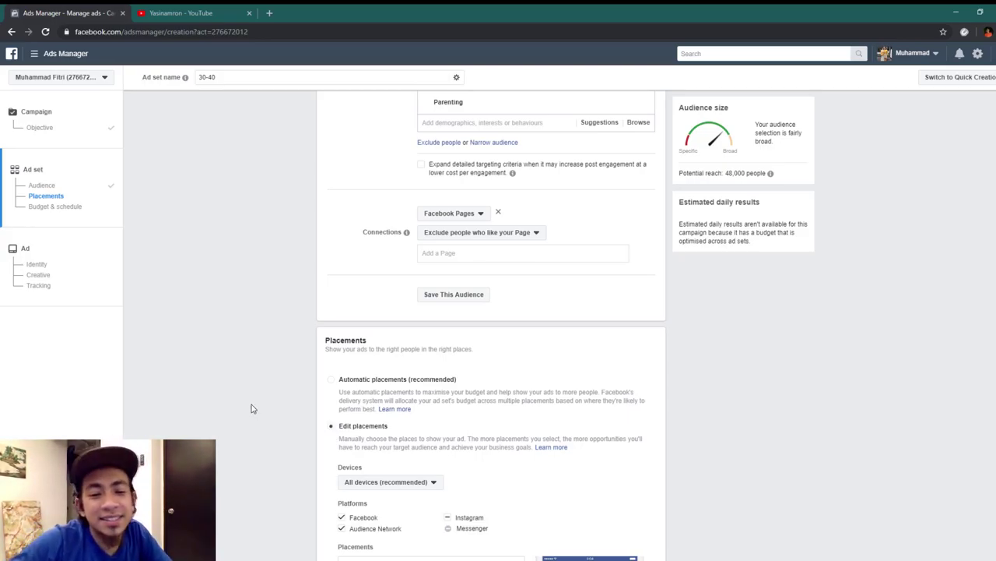
scroll(288, 395, "down", 1)
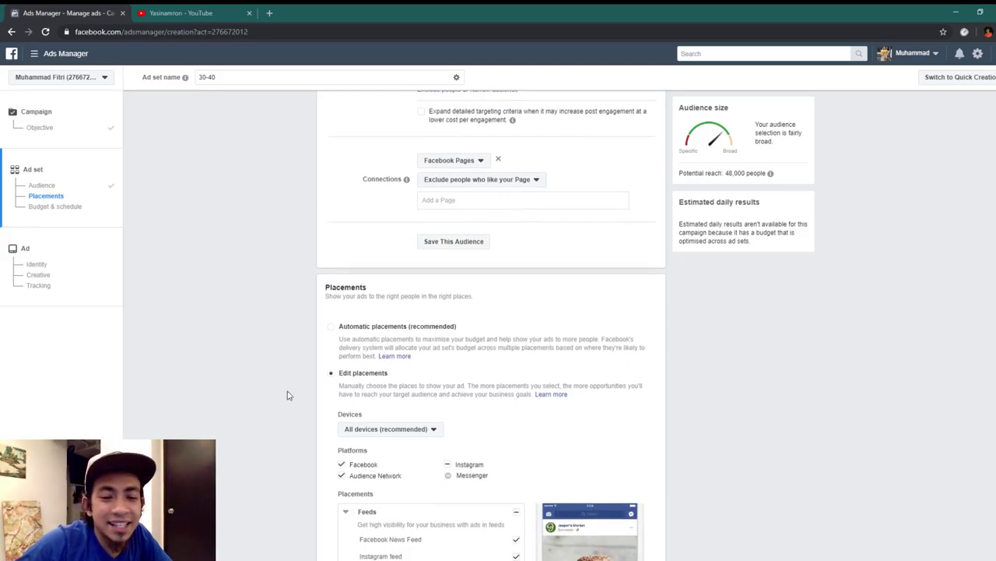
left_click(342, 476)
left_click(448, 464)
scroll(534, 478, "down", 1)
scroll(534, 478, "down", 1)
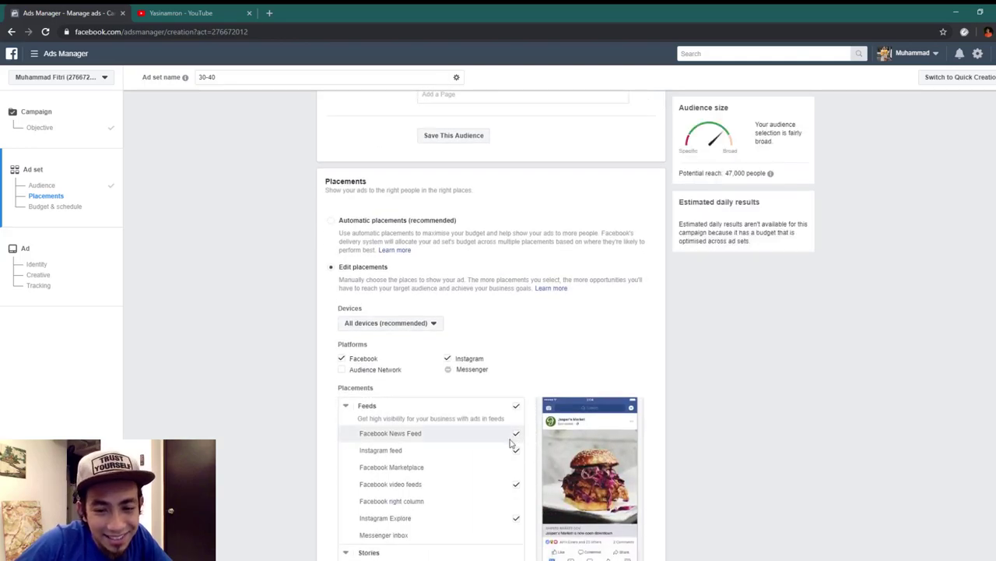
Deselect all placements in the Feeds and In-stream groups.
left_click(518, 410)
scroll(529, 447, "down", 4)
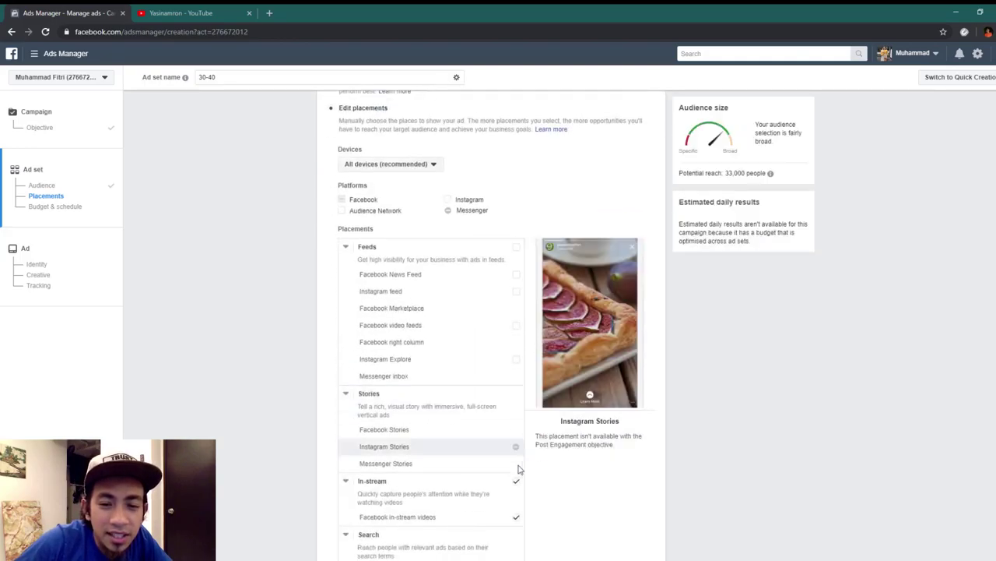
scroll(518, 479, "down", 6)
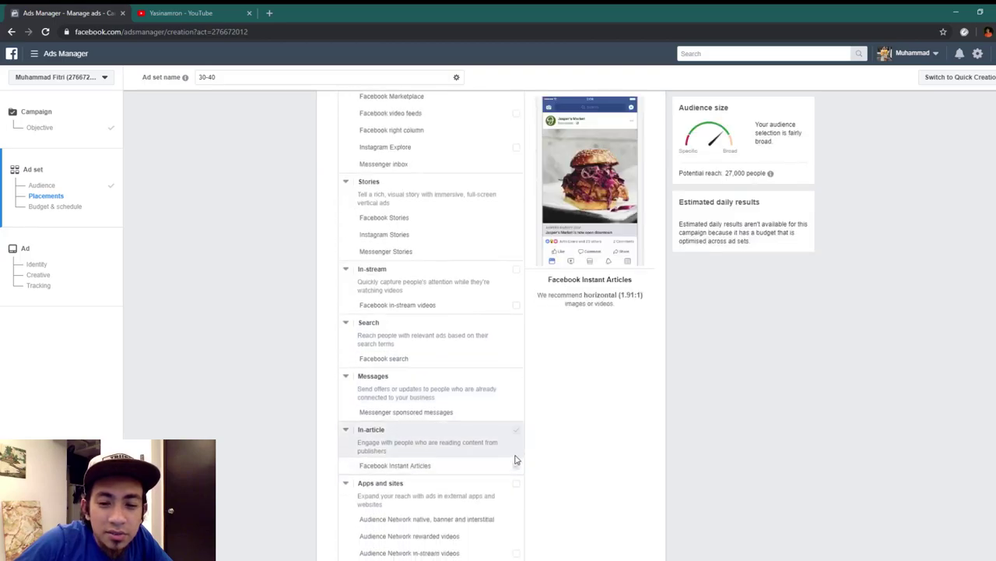
Select Facebook News Feed among the feed placements and deselect the In-article placement group.
scroll(511, 470, "up", 7)
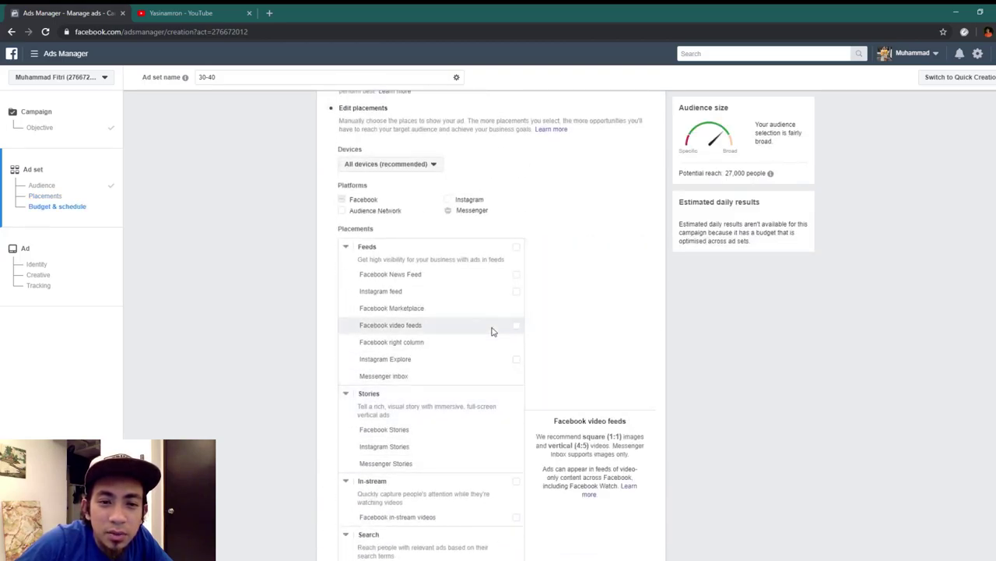
left_click(517, 277)
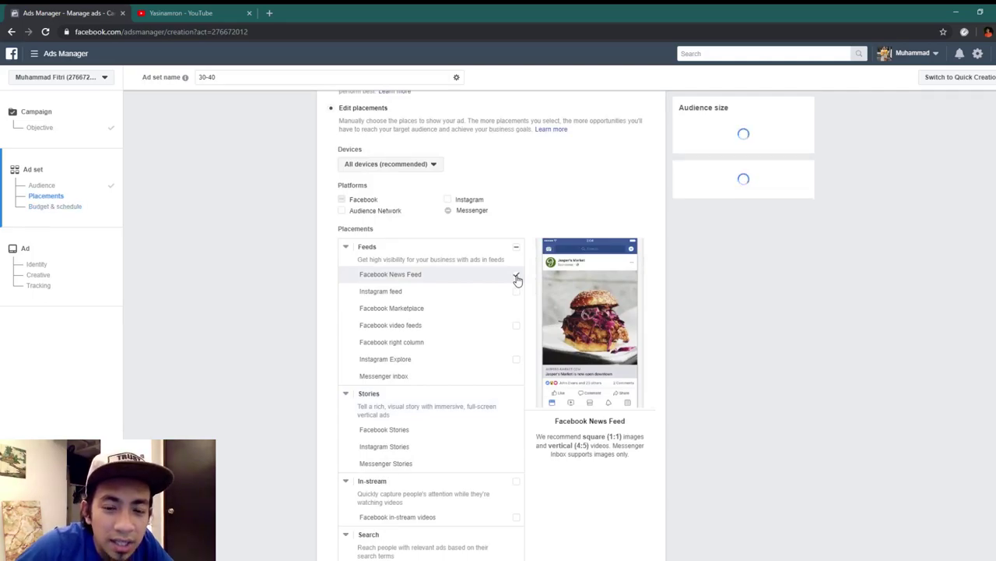
scroll(710, 410, "down", 1)
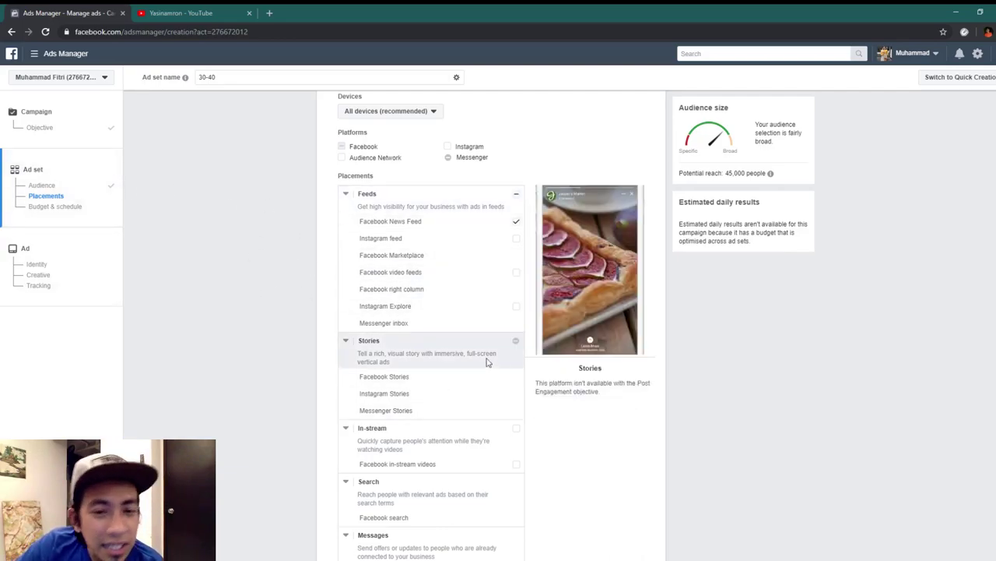
scroll(556, 398, "down", 2)
scroll(555, 398, "down", 4)
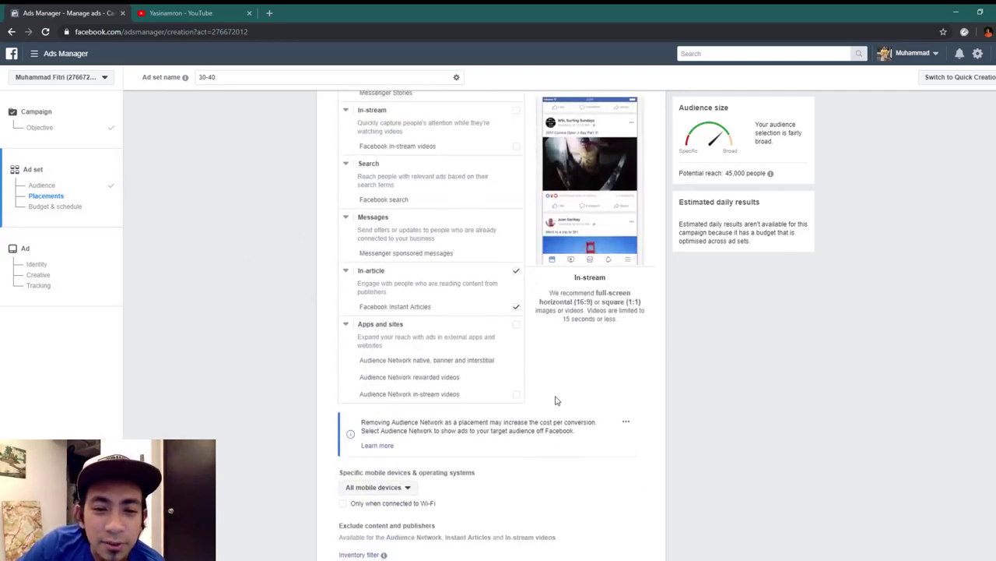
left_click(516, 270)
scroll(516, 234, "up", 5)
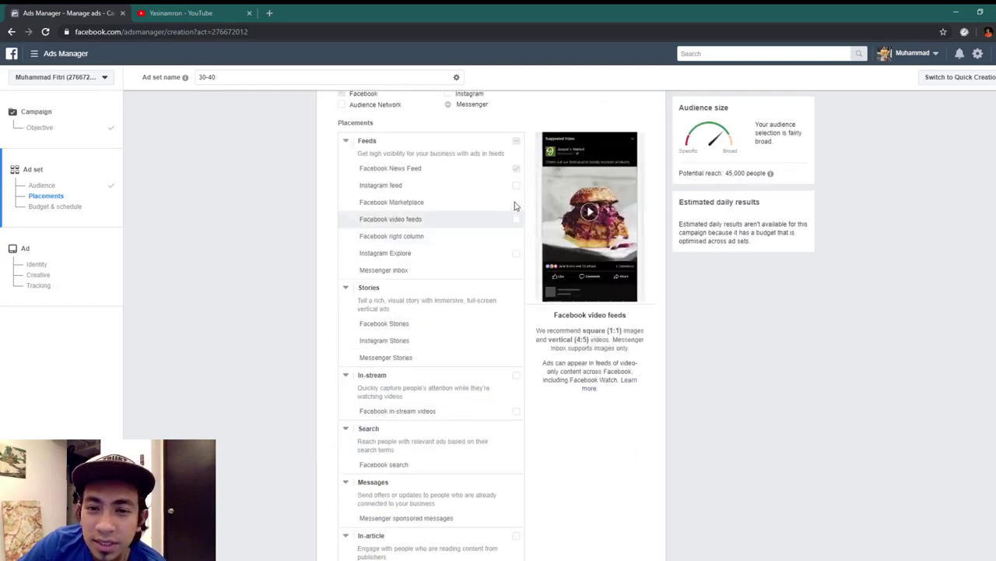
Review the ad set's placement, mobile device and optimisation settings, and continue to the ad setup.
scroll(472, 351, "down", 5)
scroll(472, 377, "down", 5)
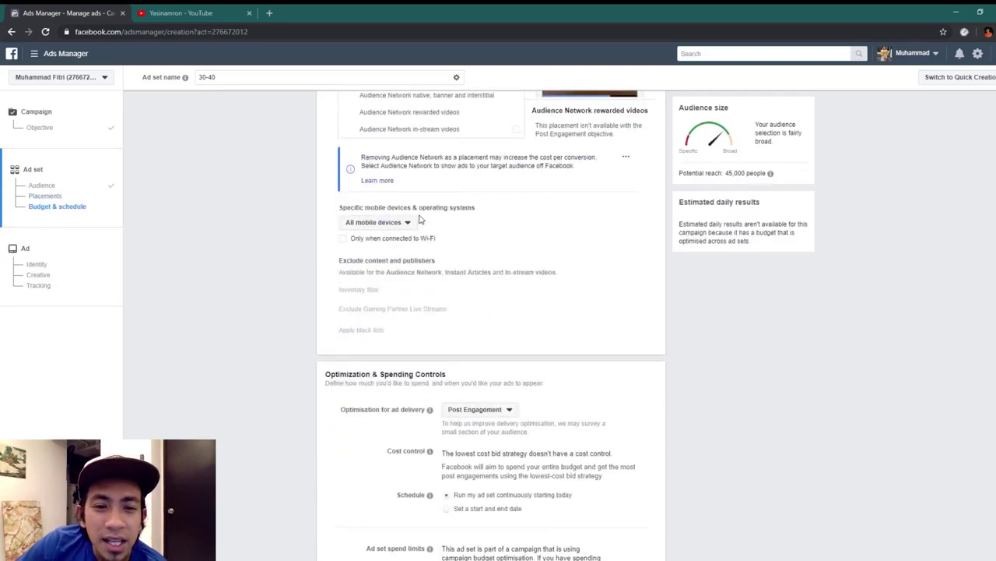
left_click(391, 223)
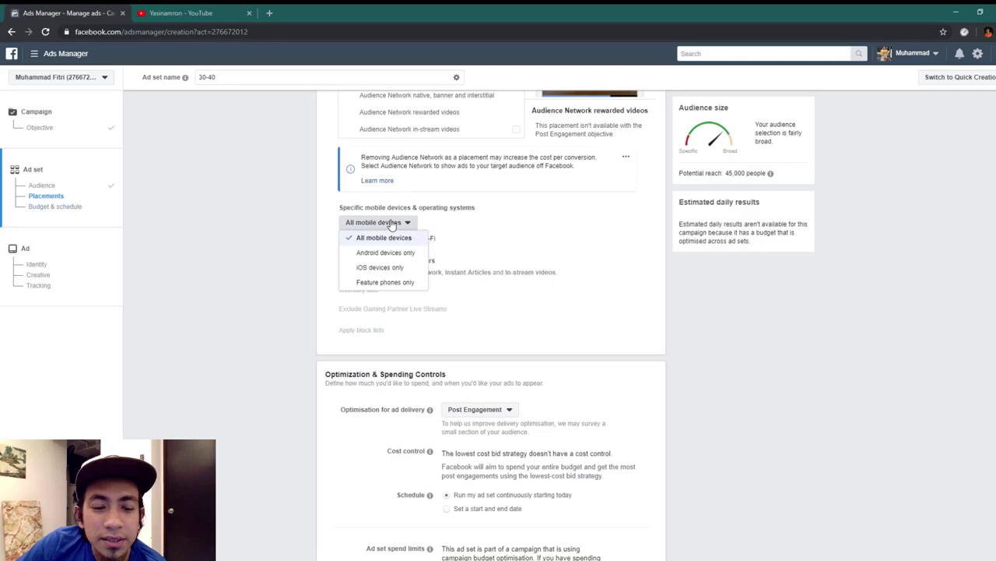
left_click(392, 223)
scroll(534, 342, "down", 2)
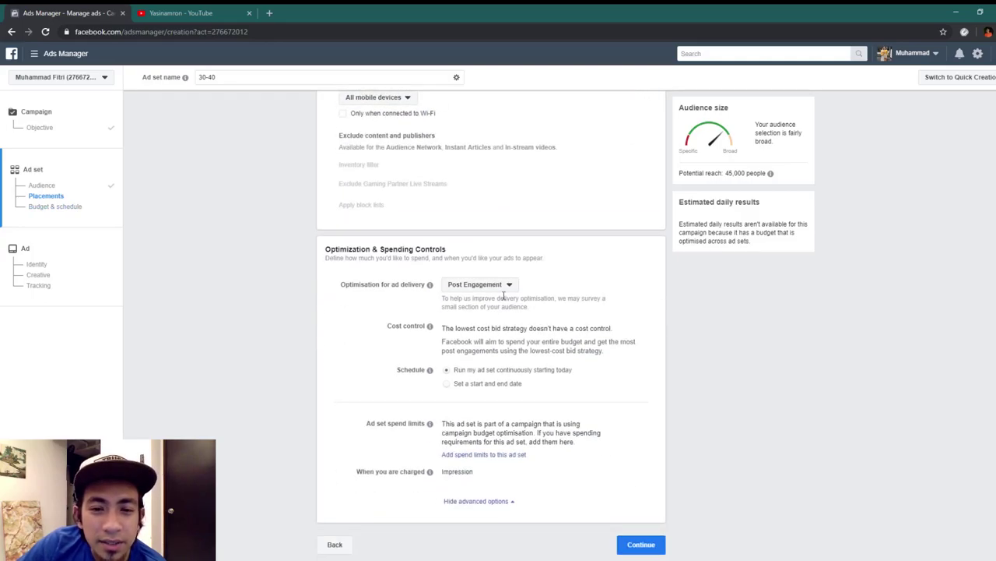
scroll(496, 377, "up", 15)
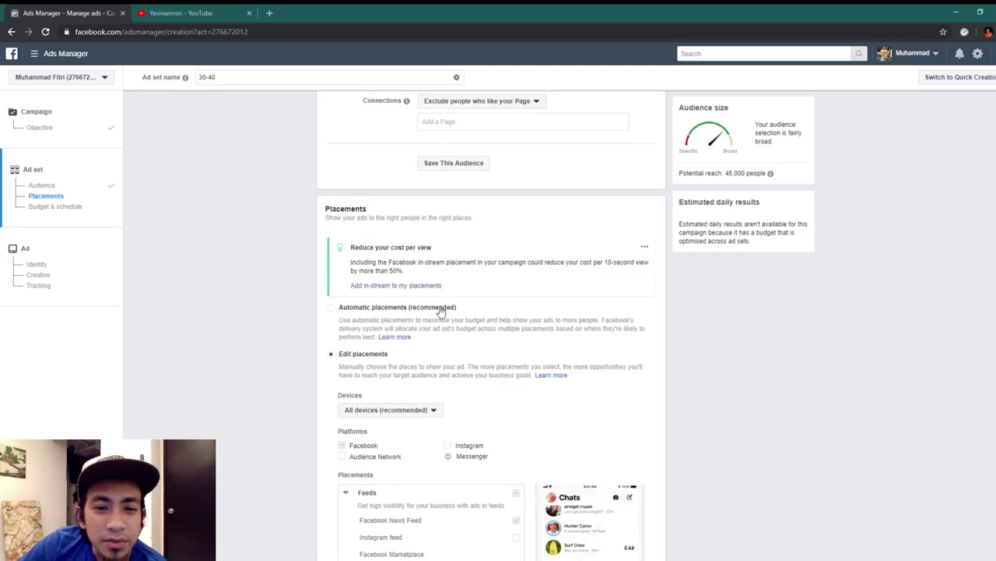
scroll(540, 361, "down", 15)
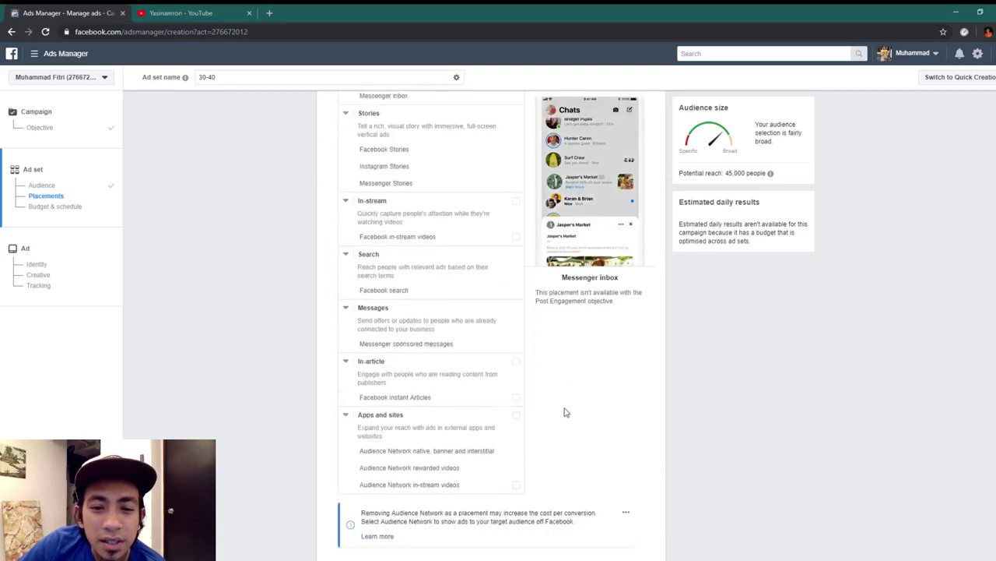
left_click(641, 542)
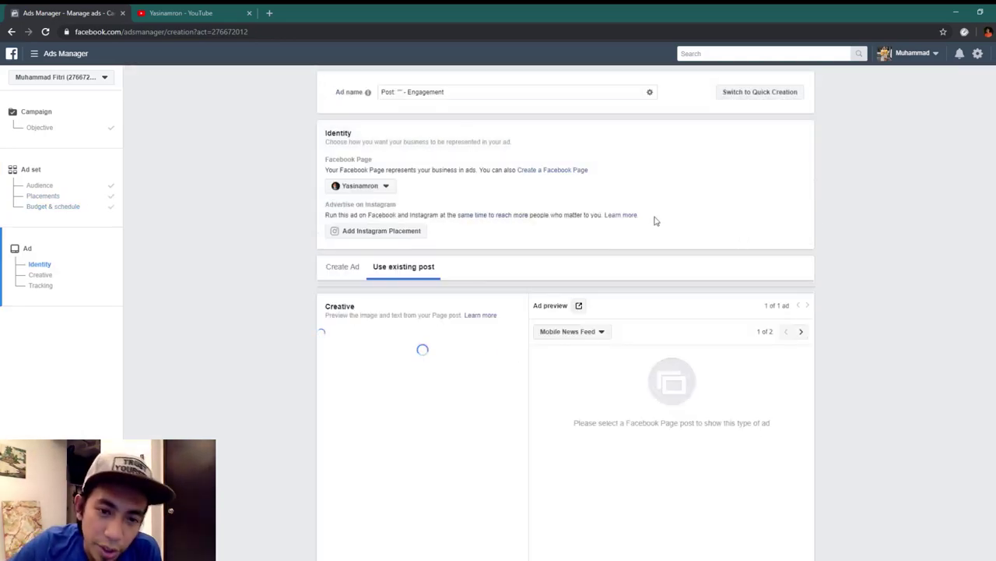
Set the ad's Facebook Page identity to SRI Al-Hakeemi Saujana Utama.
left_click(380, 185)
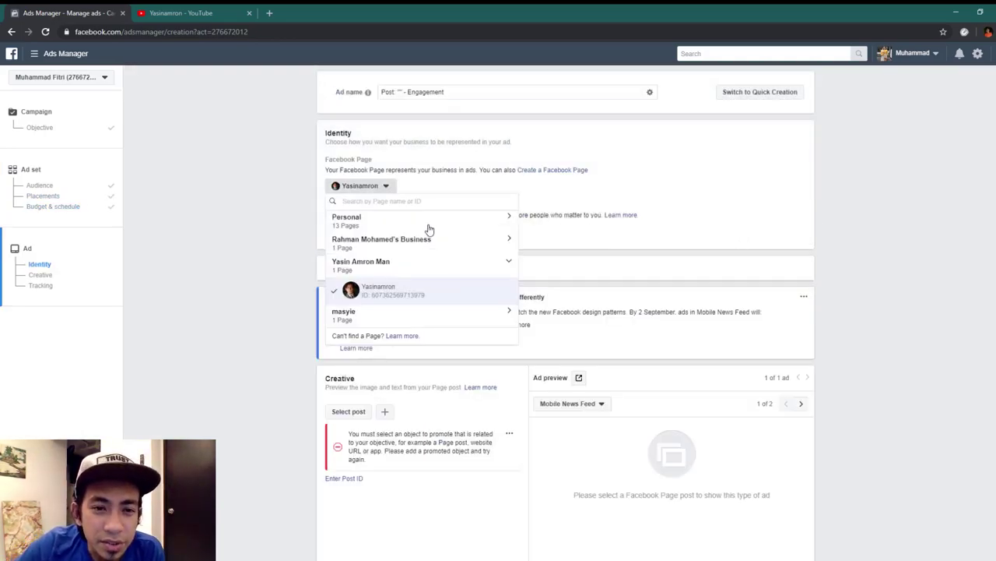
left_click(398, 227)
scroll(429, 288, "down", 5)
left_click(444, 279)
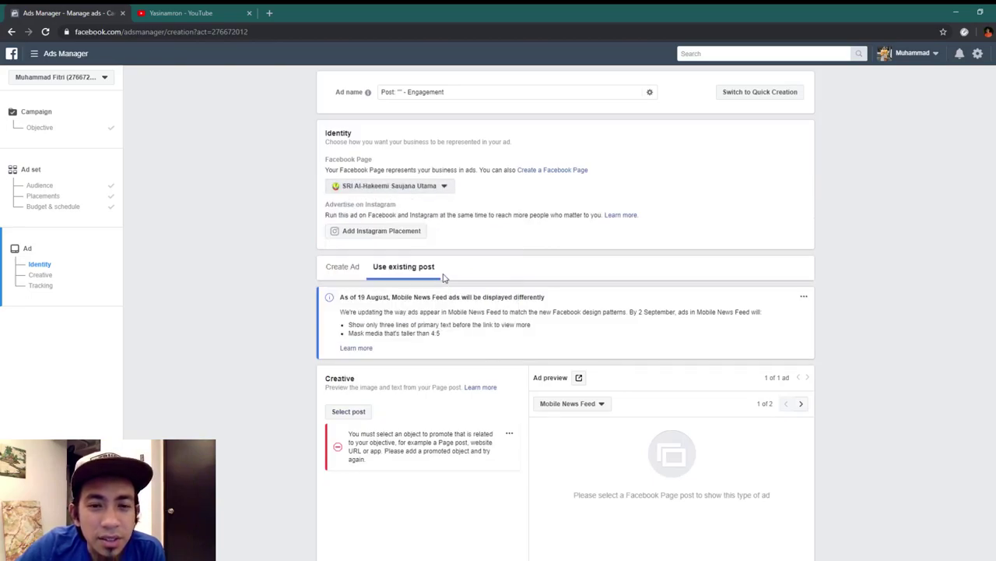
Search the Page's existing posts for "2020" and close the post selection without choosing a post.
scroll(336, 288, "down", 1)
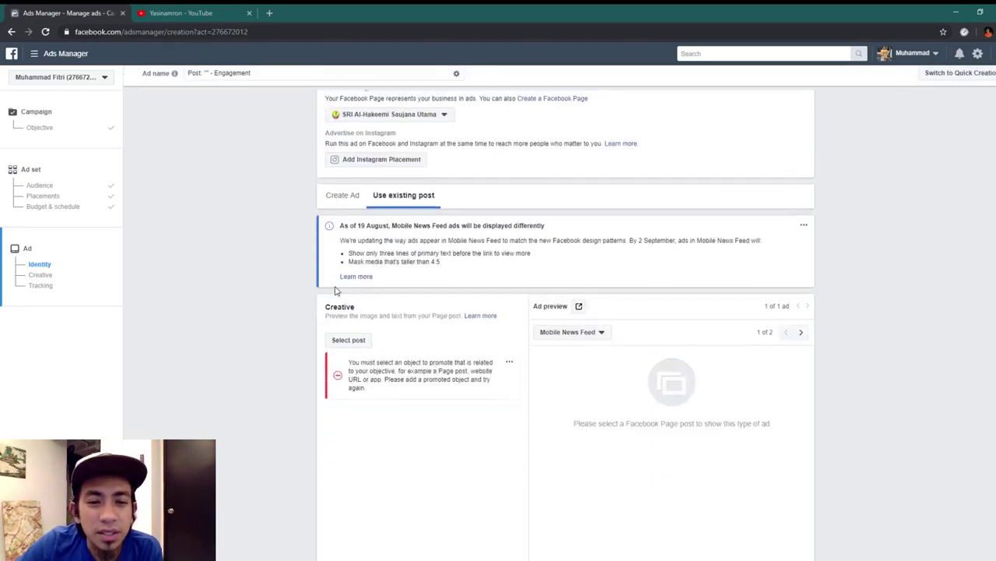
left_click(350, 341)
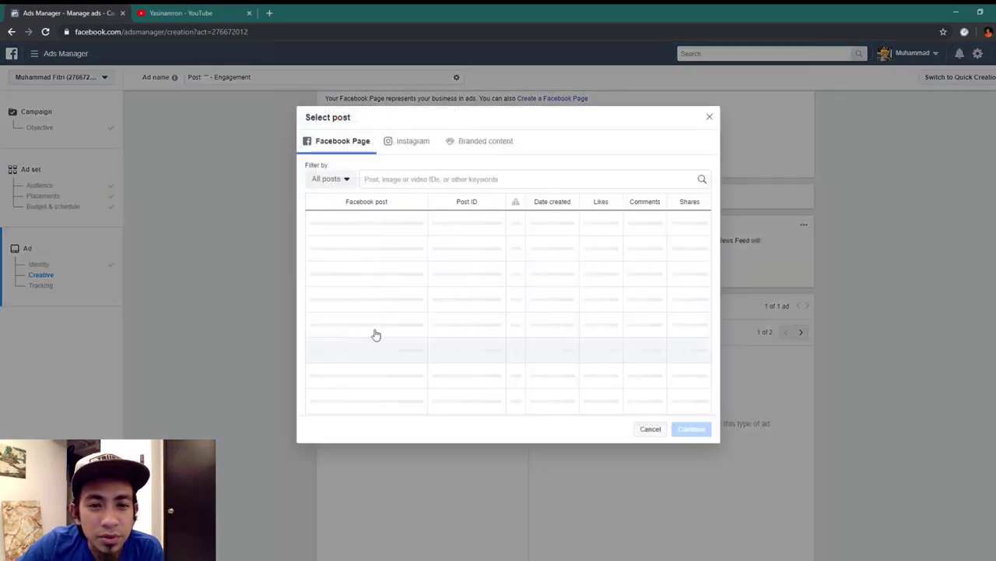
left_click(461, 178)
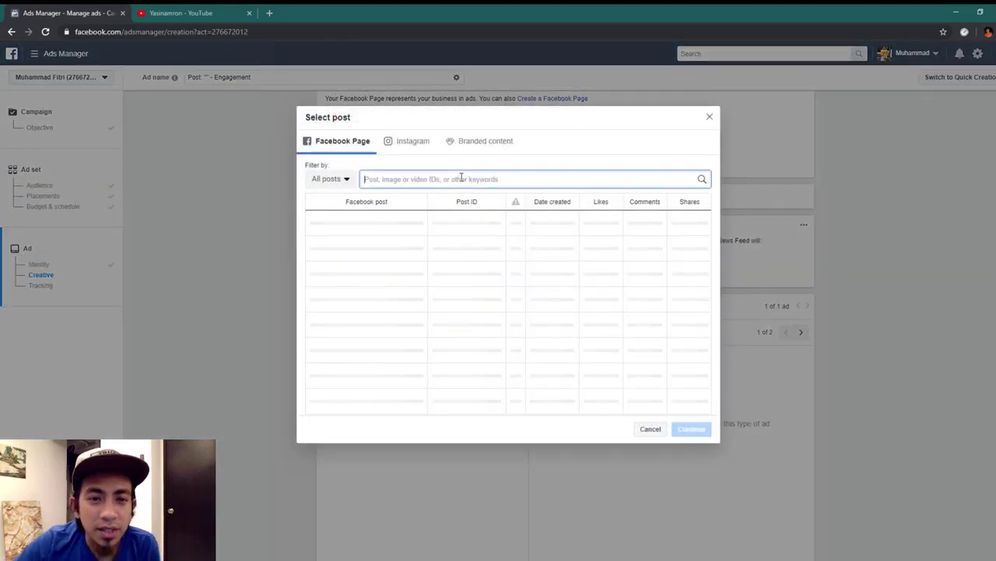
type("2020")
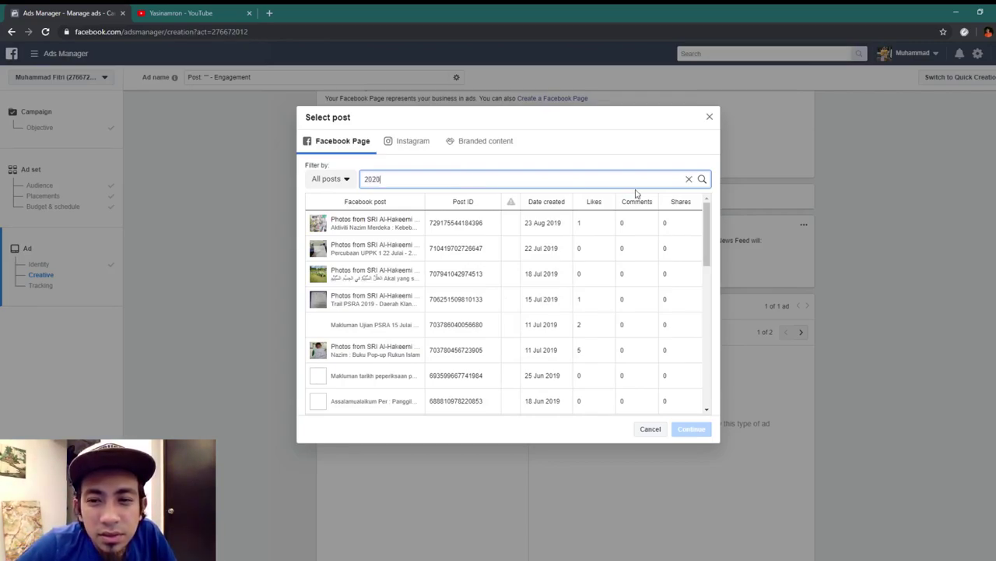
left_click(704, 183)
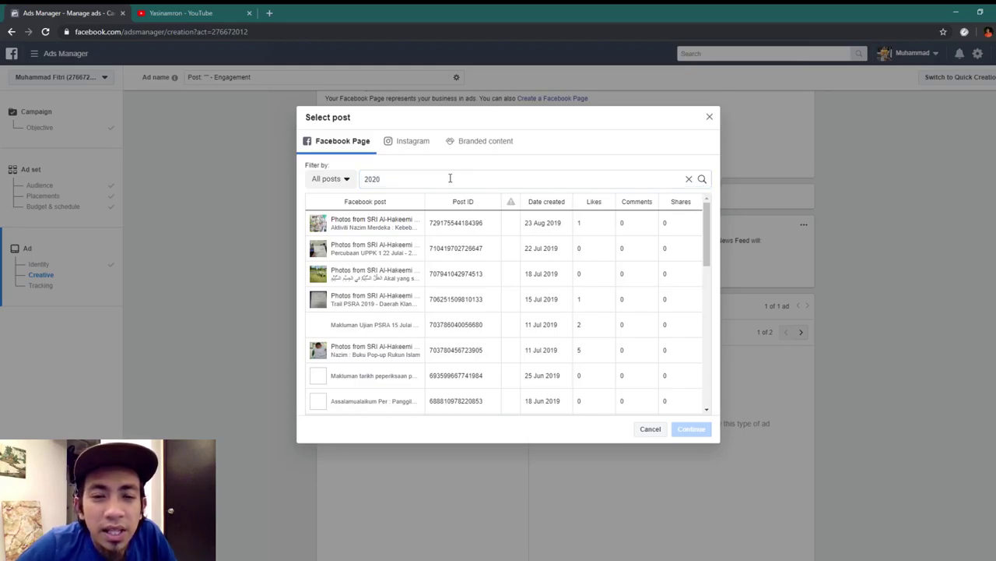
left_click(709, 118)
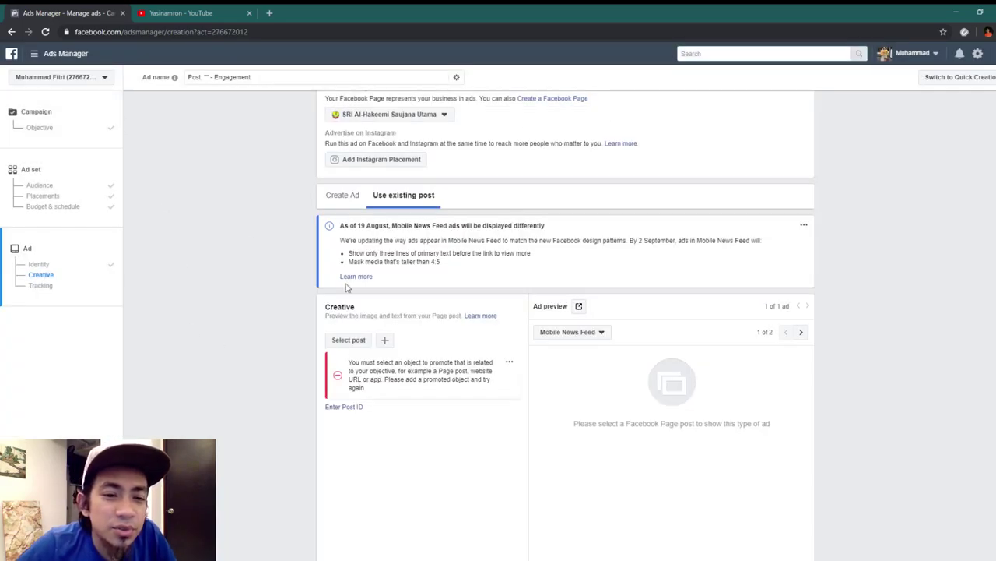
Leave the new campaign without saving its changes and return to the list of existing campaigns.
left_click(86, 128)
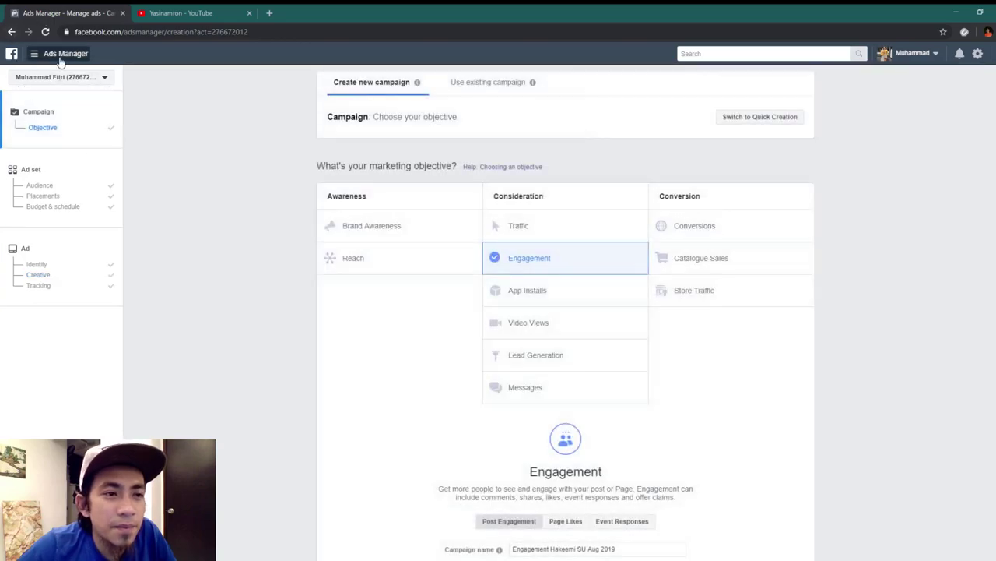
left_click(59, 56)
left_click(38, 116)
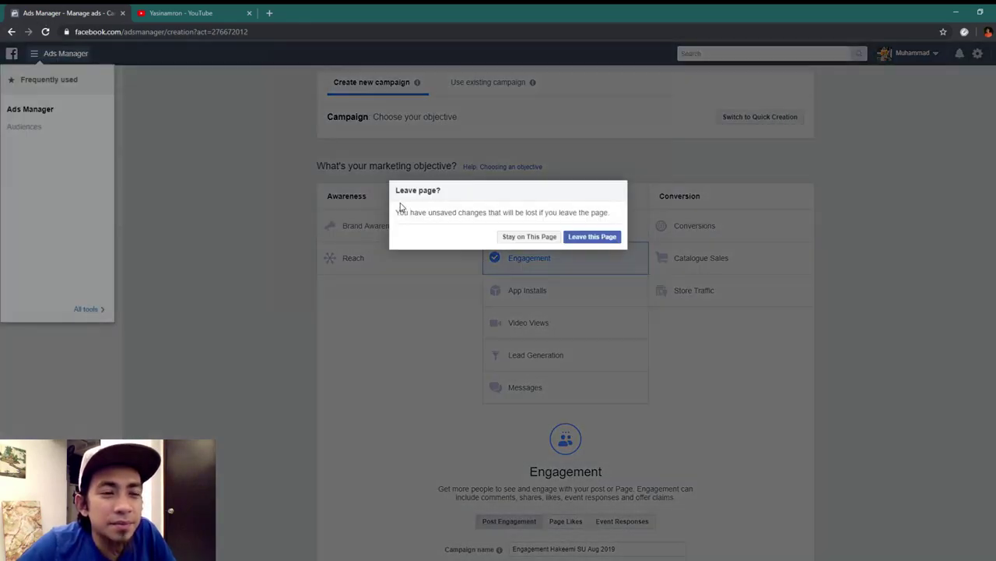
left_click(594, 238)
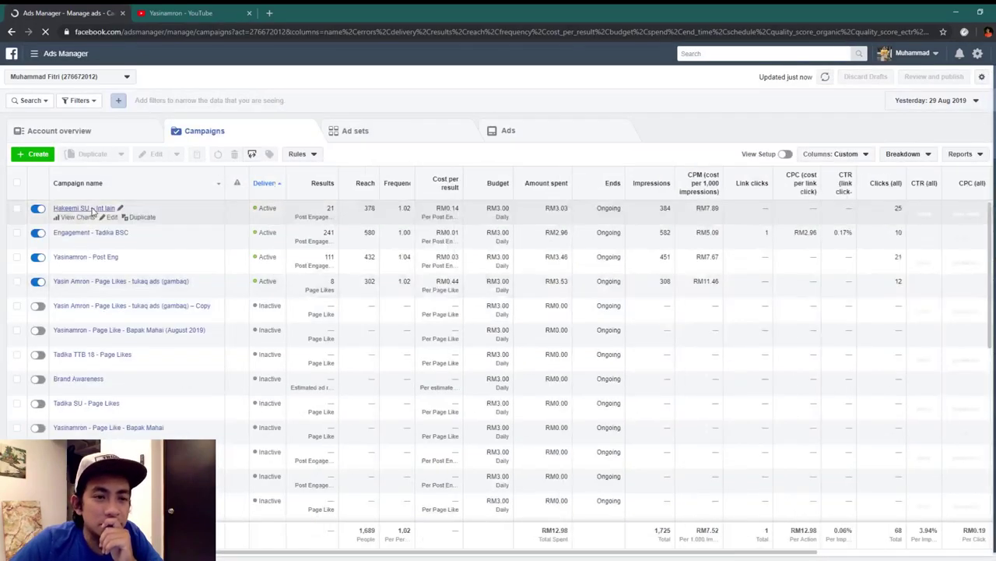
Open the MY - 18+ ad set of the Hakeemi SU – Int lain campaign for editing.
left_click(76, 209)
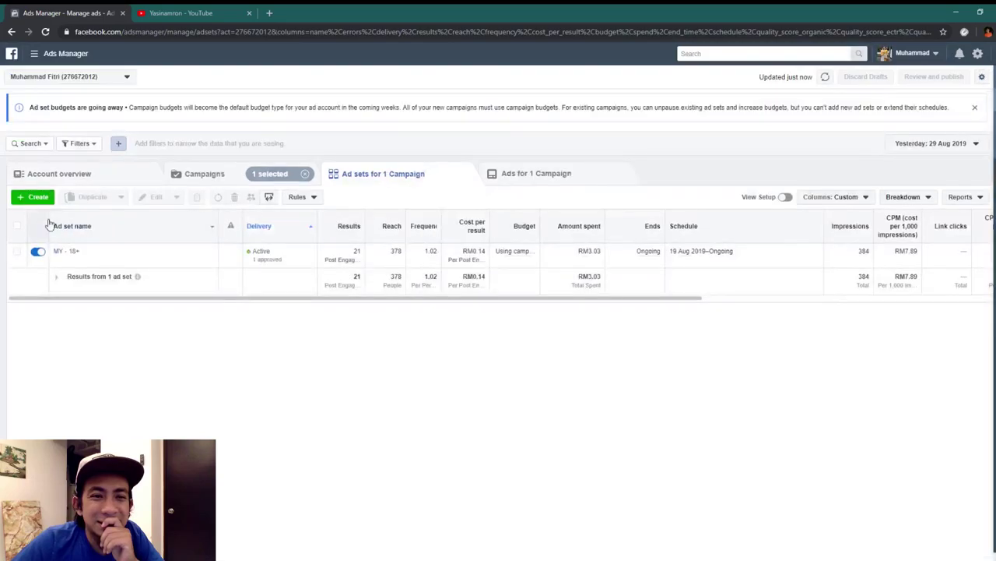
left_click(22, 251)
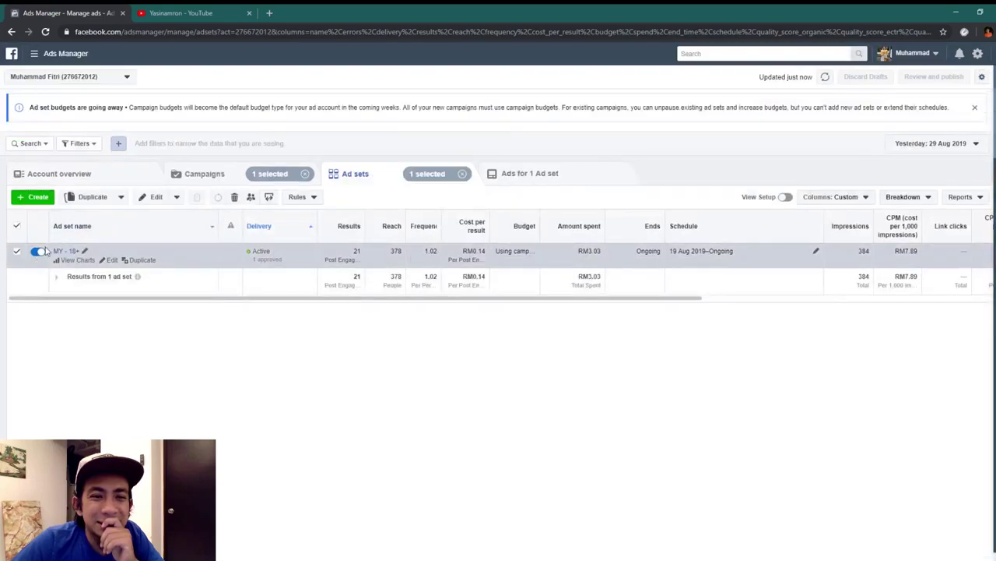
left_click(153, 196)
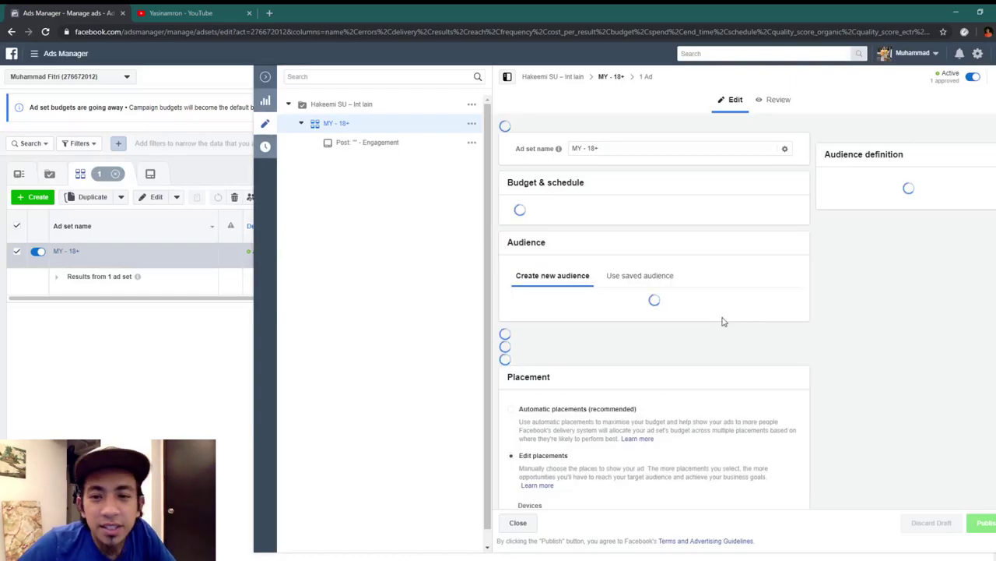
Examine the ad set's schedule, location, age, gender, languages, detailed targeting and placements.
scroll(722, 320, "down", 4)
scroll(722, 320, "down", 2)
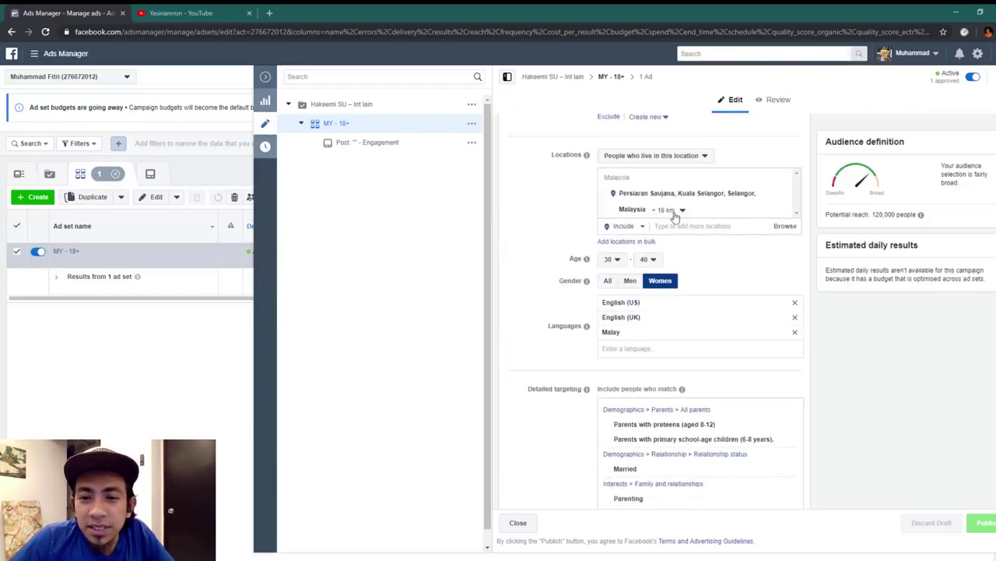
scroll(763, 373, "down", 7)
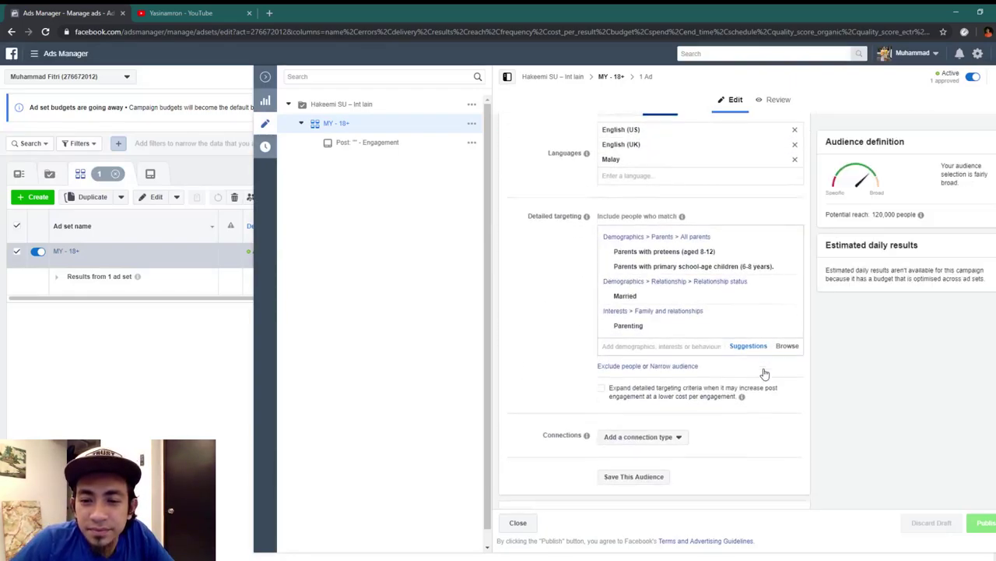
scroll(759, 372, "down", 3)
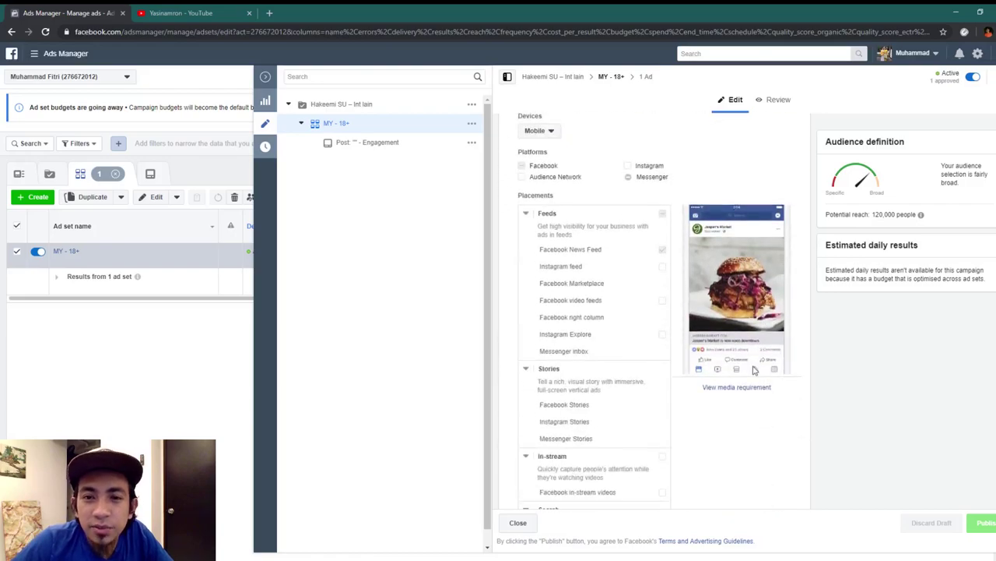
scroll(753, 371, "up", 12)
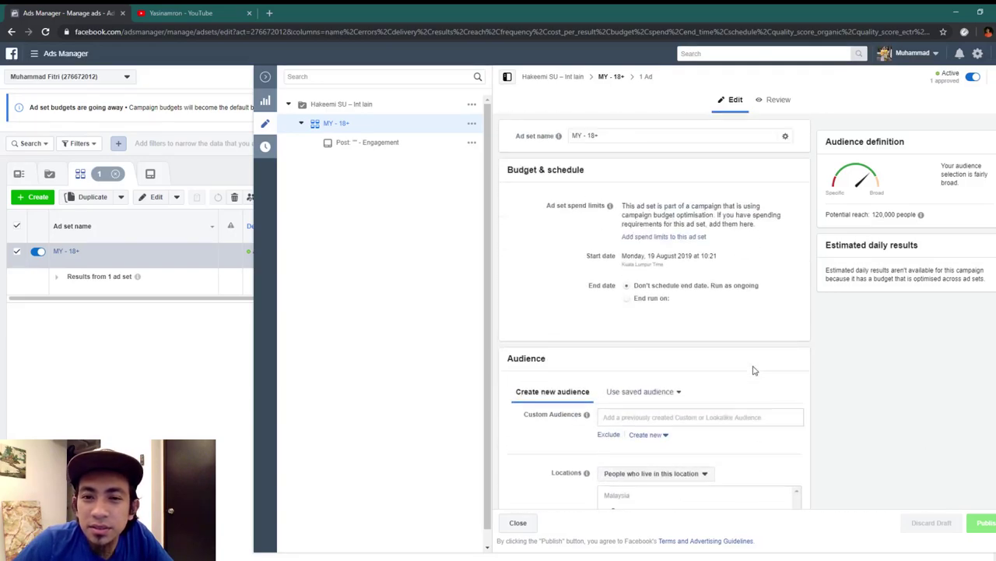
scroll(670, 249, "down", 2)
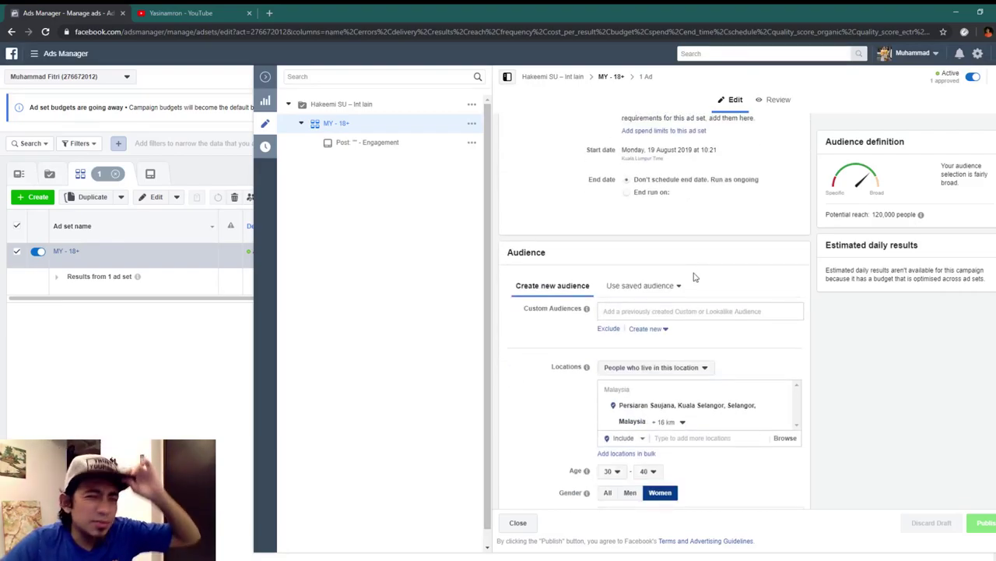
scroll(696, 303, "up", 1)
scroll(698, 305, "down", 3)
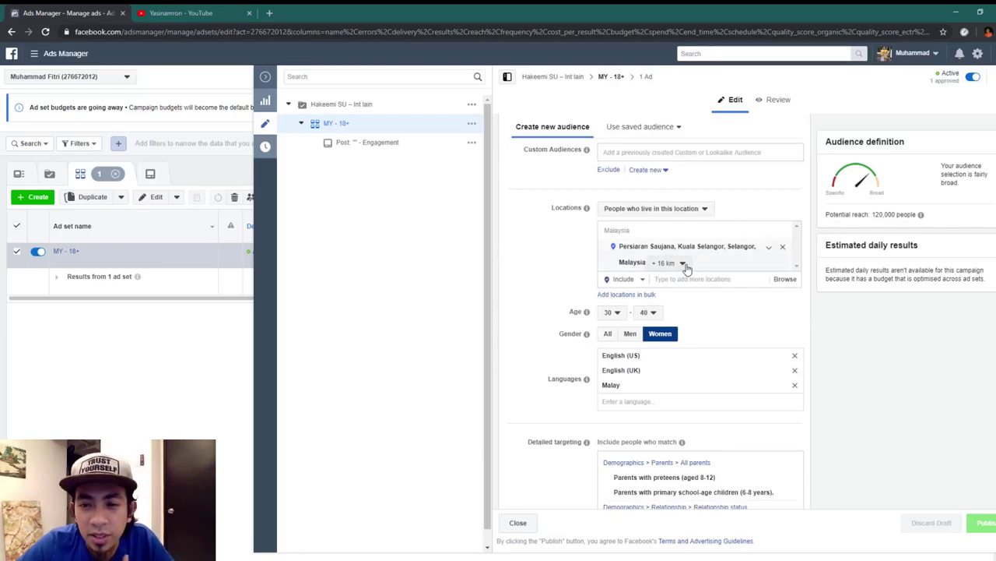
scroll(664, 342, "down", 2)
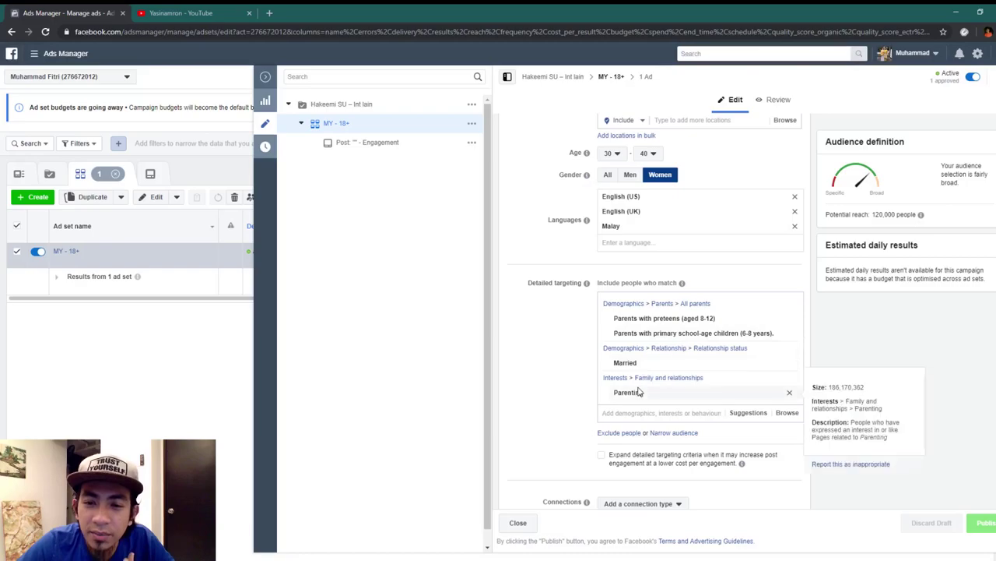
scroll(643, 391, "down", 1)
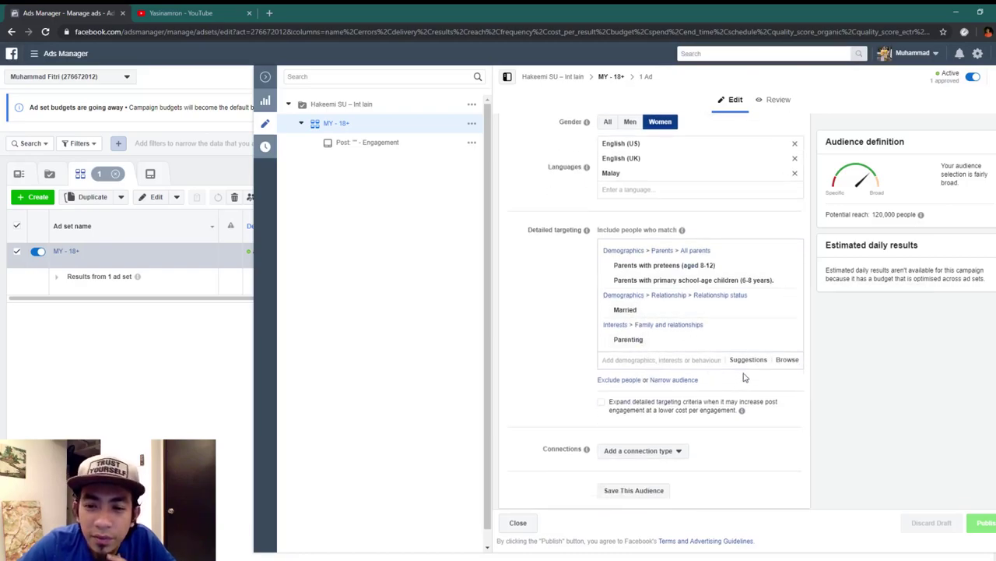
Add the Mobile Device User behaviour "Facebook access (mobile): all mobile devices" to the ad set's detailed targeting.
left_click(790, 364)
left_click(682, 412)
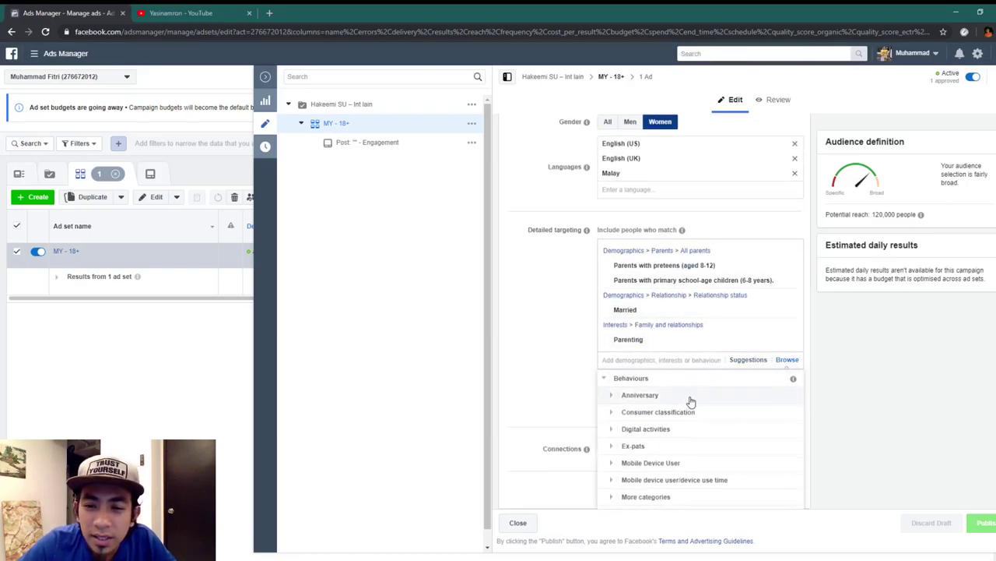
left_click(660, 464)
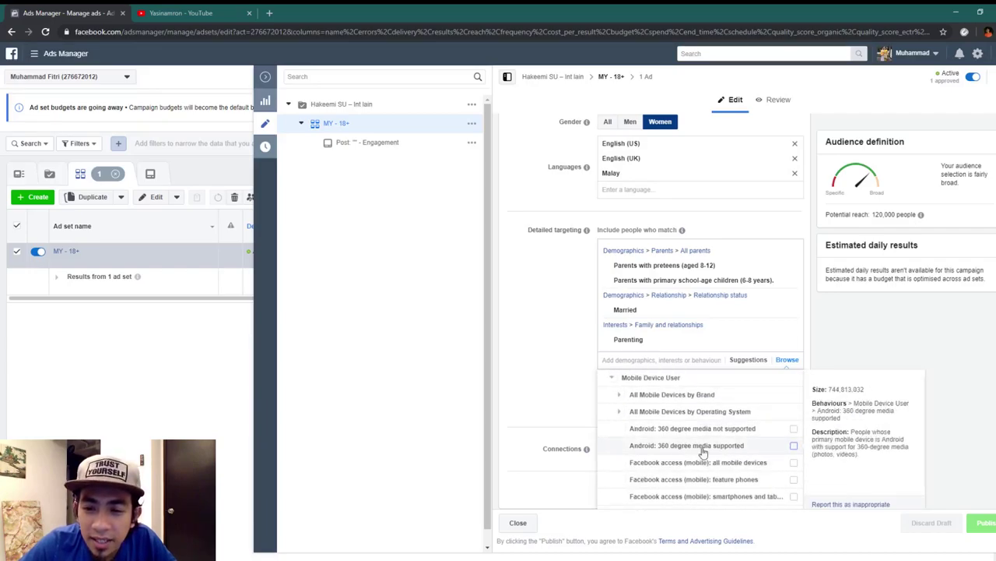
left_click(794, 463)
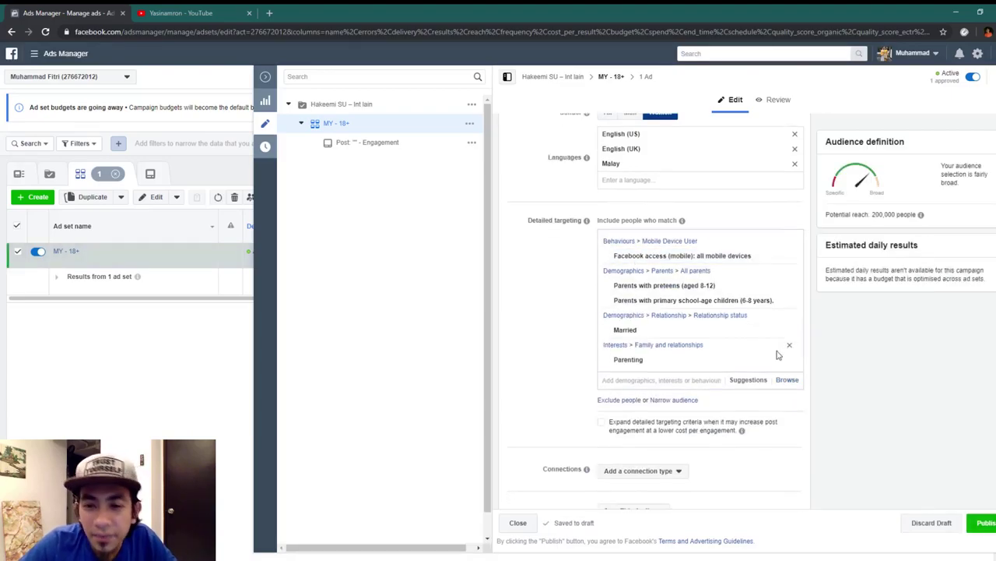
Review the ad set's available connection types, placements, mobile device options, and optimisation and delivery settings.
scroll(783, 353, "down", 3)
left_click(647, 268)
left_click(646, 268)
left_click(645, 268)
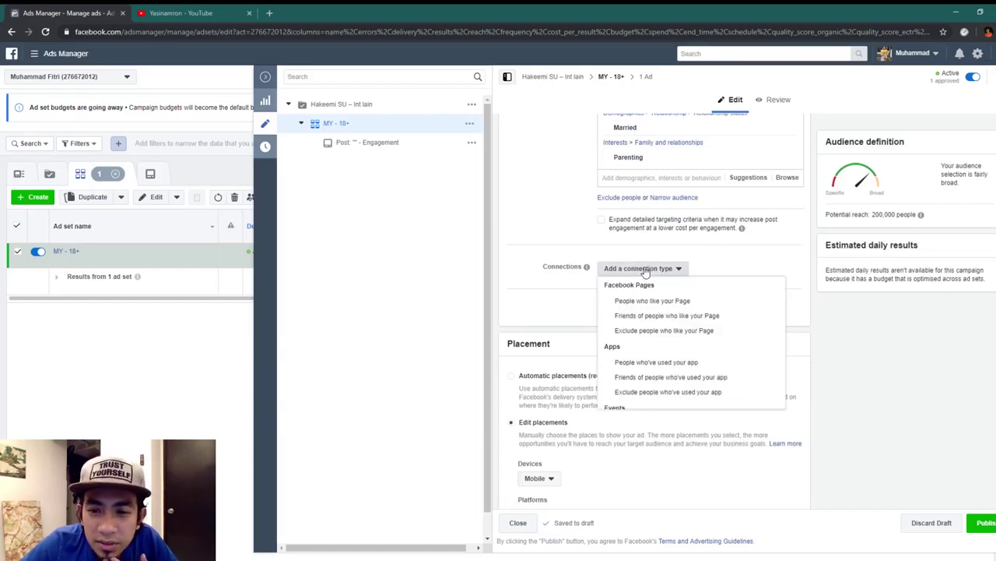
left_click(645, 269)
scroll(604, 311, "down", 3)
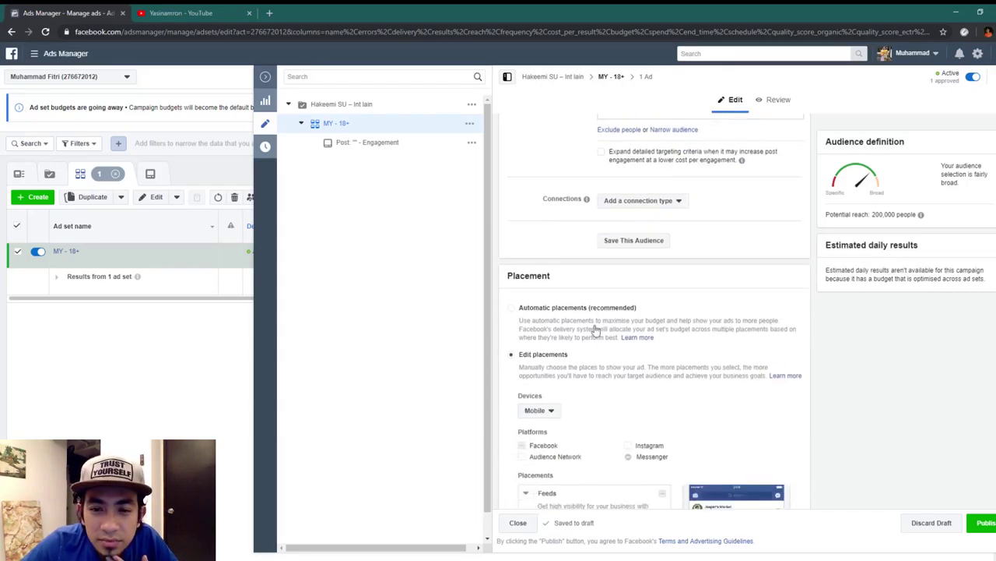
scroll(623, 335, "down", 7)
scroll(659, 350, "down", 5)
scroll(659, 350, "up", 5)
scroll(659, 350, "down", 10)
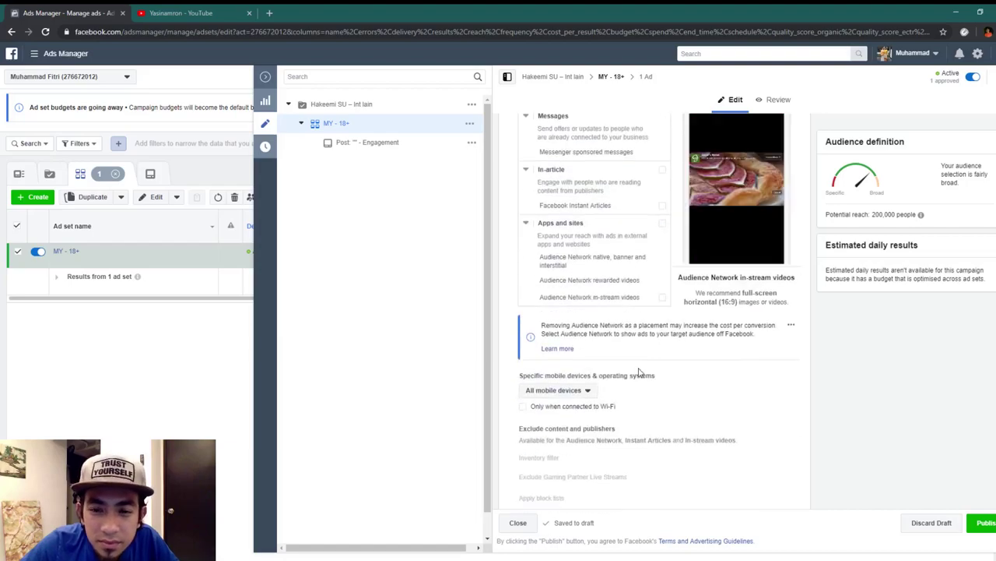
scroll(645, 374, "down", 6)
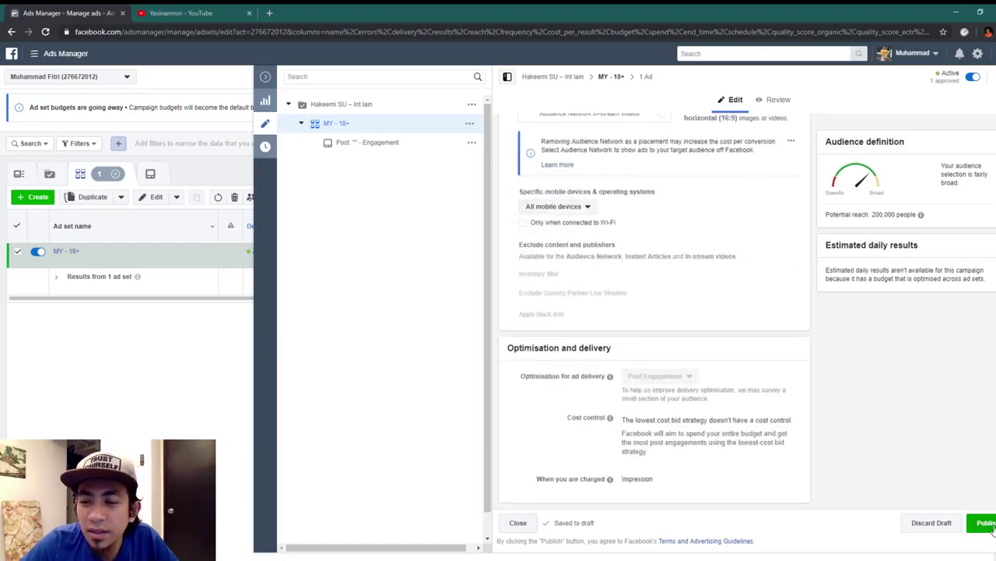
Review the identity, existing post, tracking settings and preview of the engagement ad under the MY - 18+ ad set.
left_click(372, 146)
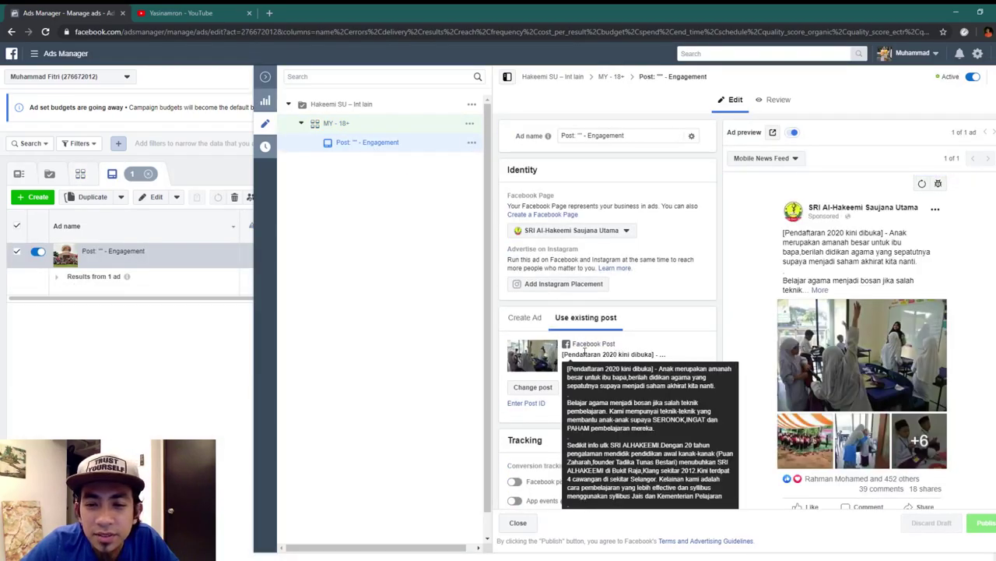
scroll(559, 387, "down", 1)
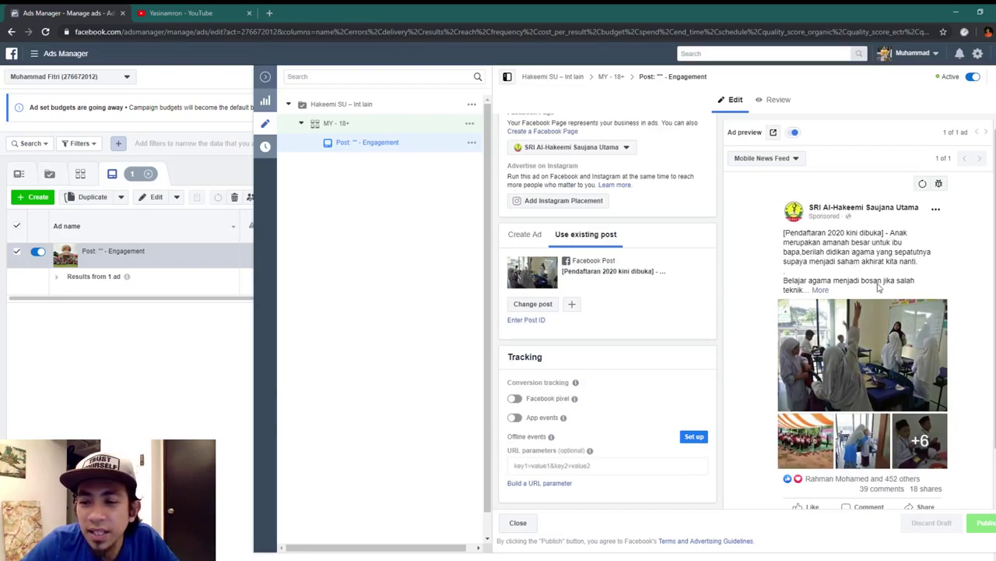
scroll(878, 288, "down", 1)
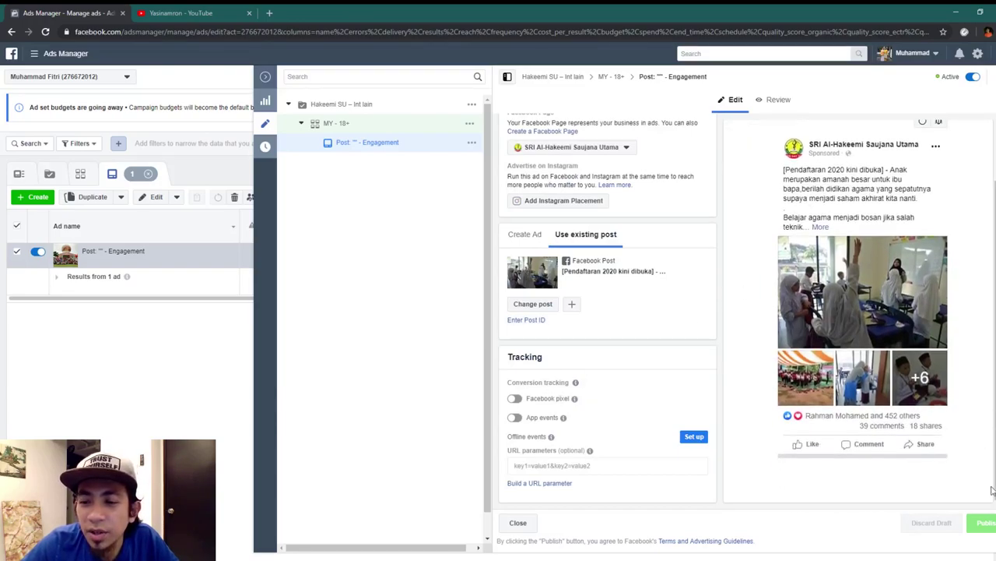
Publish the draft changes to the MY - 18+ ad set and close its editor.
left_click(382, 127)
left_click(980, 523)
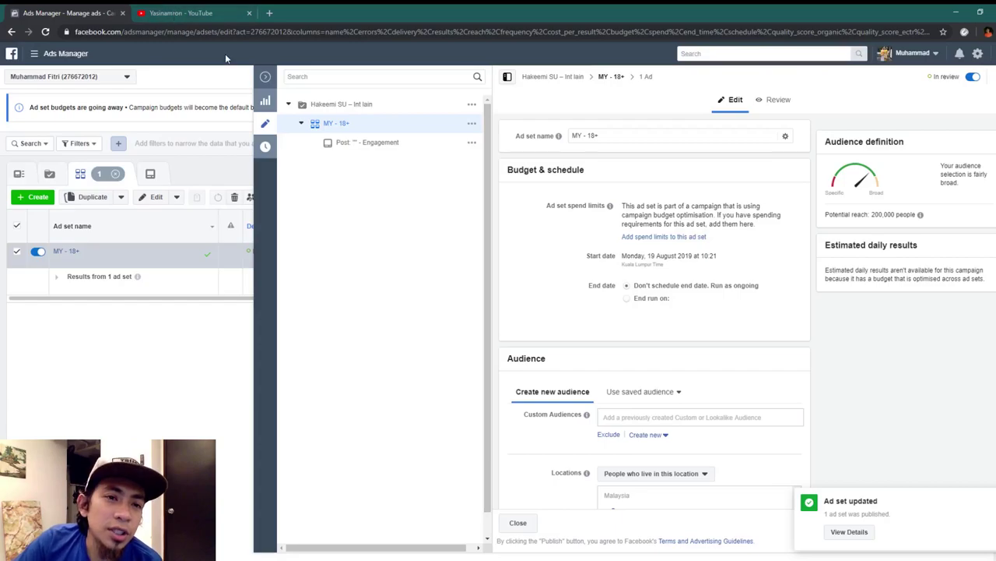
left_click(265, 79)
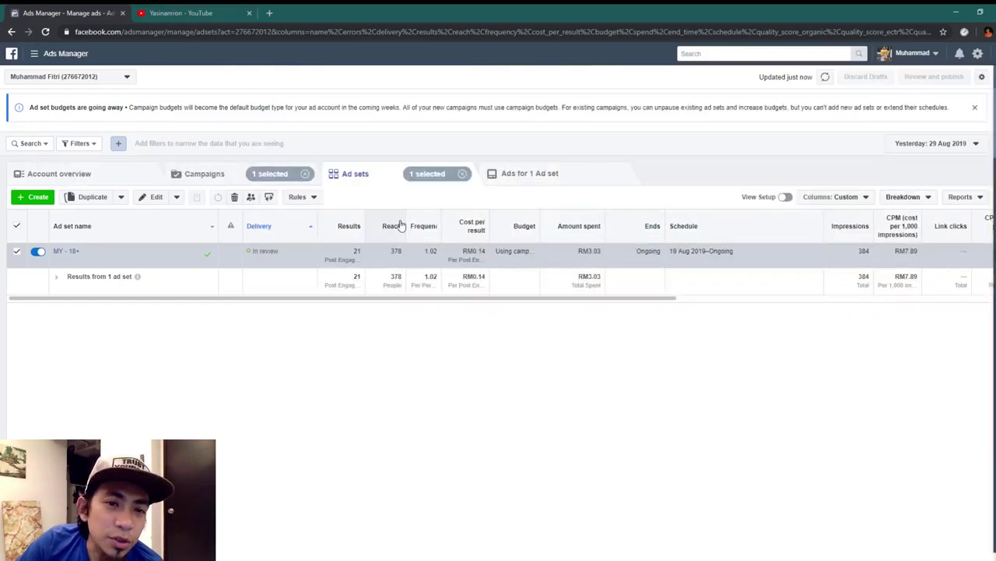
Leave Ads Manager for the Facebook home feed and open the Yasinamron page from the shortcuts.
left_click(12, 54)
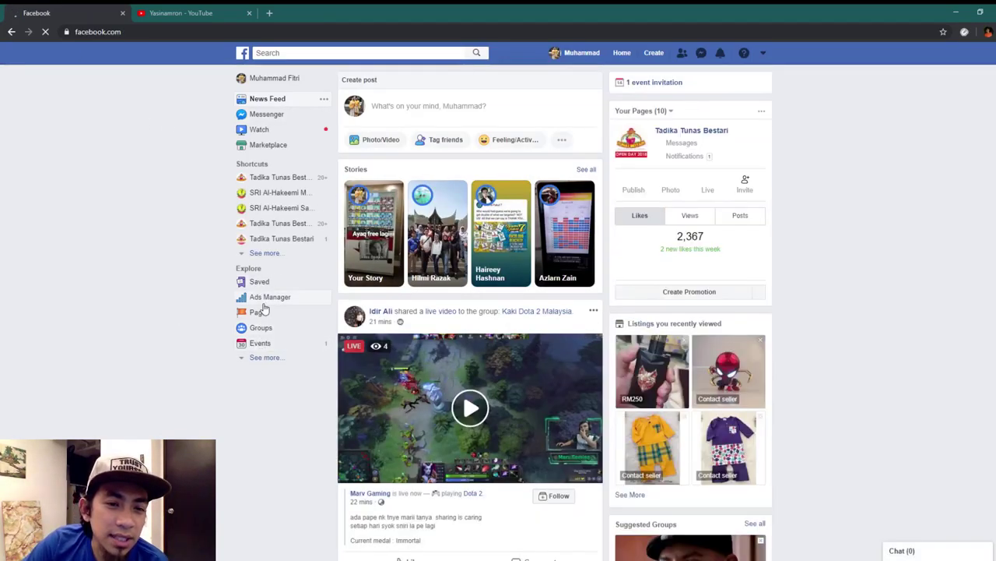
left_click(265, 255)
left_click(267, 271)
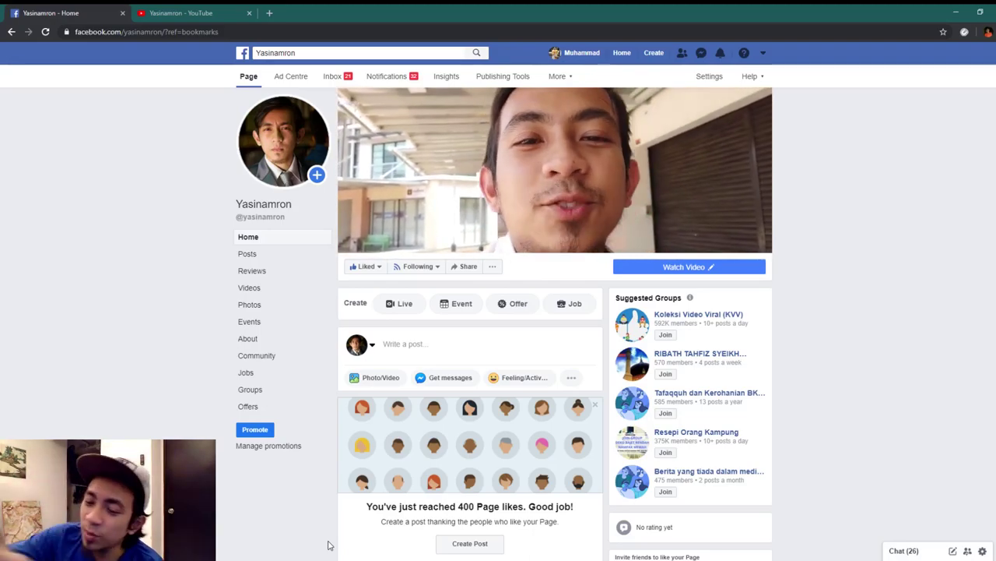
Read the full text of the Yasinamron page's pinned 10 May video post and look through its comments.
scroll(514, 320, "down", 8)
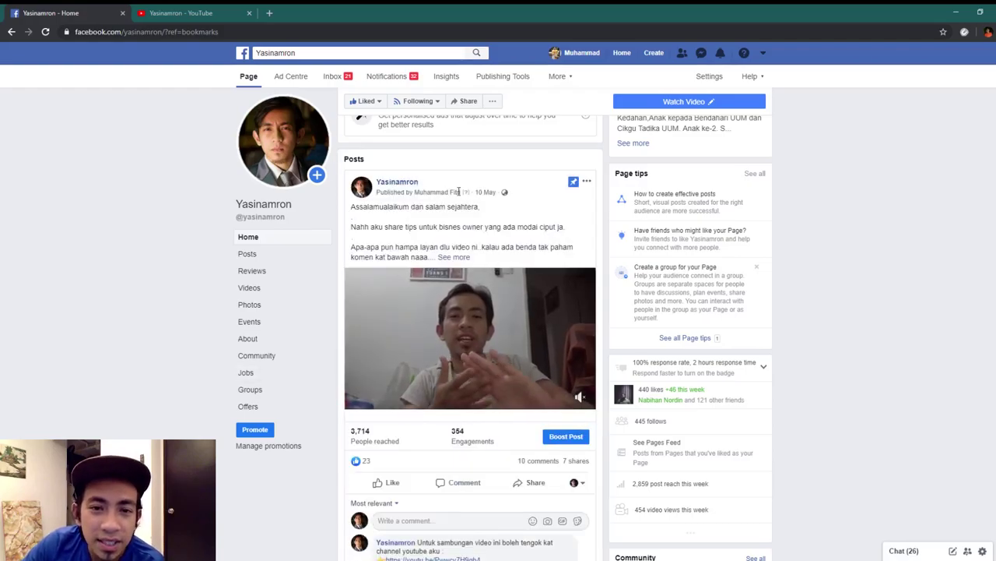
left_click(454, 258)
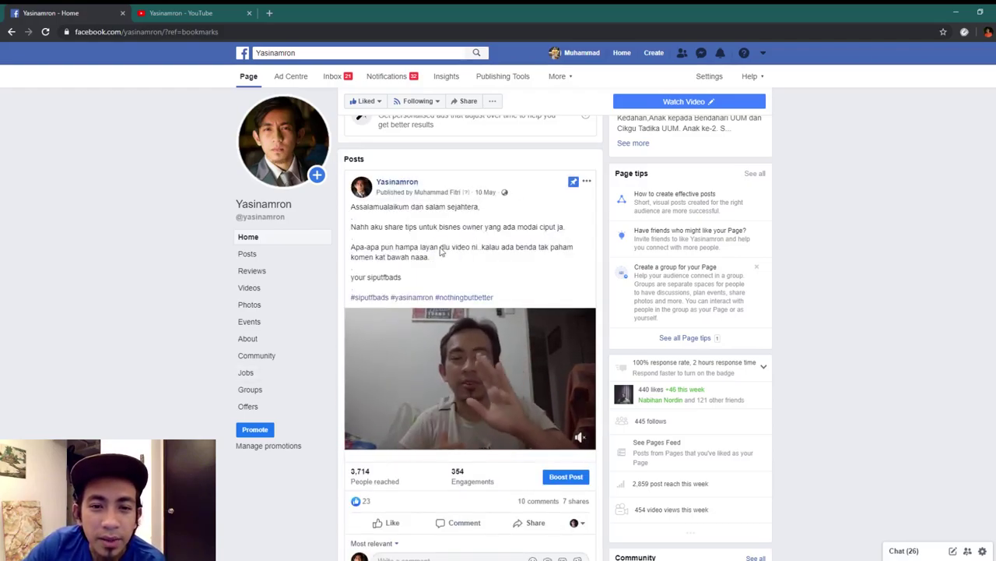
left_click_drag(366, 221, 431, 257)
scroll(371, 355, "down", 3)
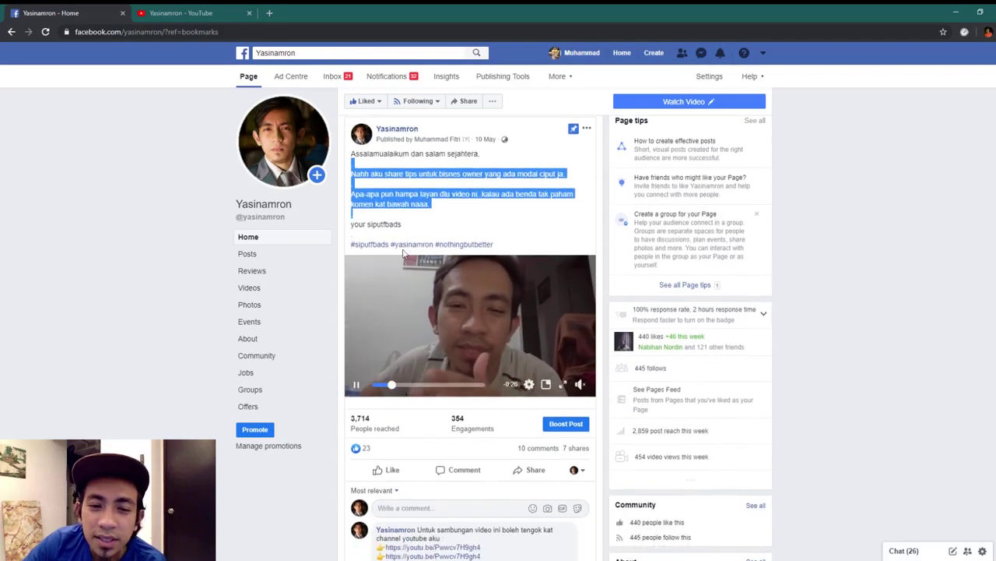
scroll(475, 403, "down", 3)
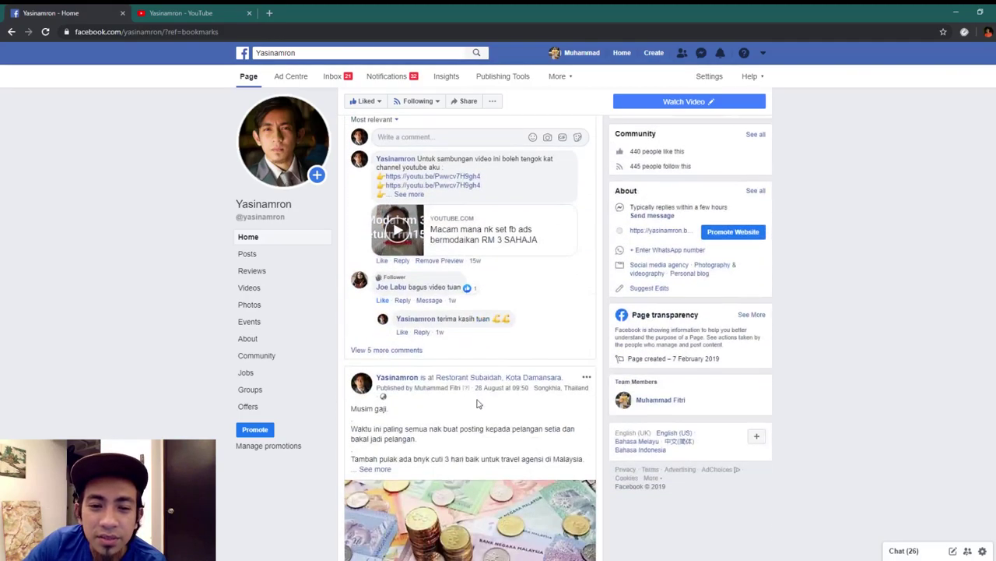
scroll(573, 306, "up", 5)
left_click(485, 260)
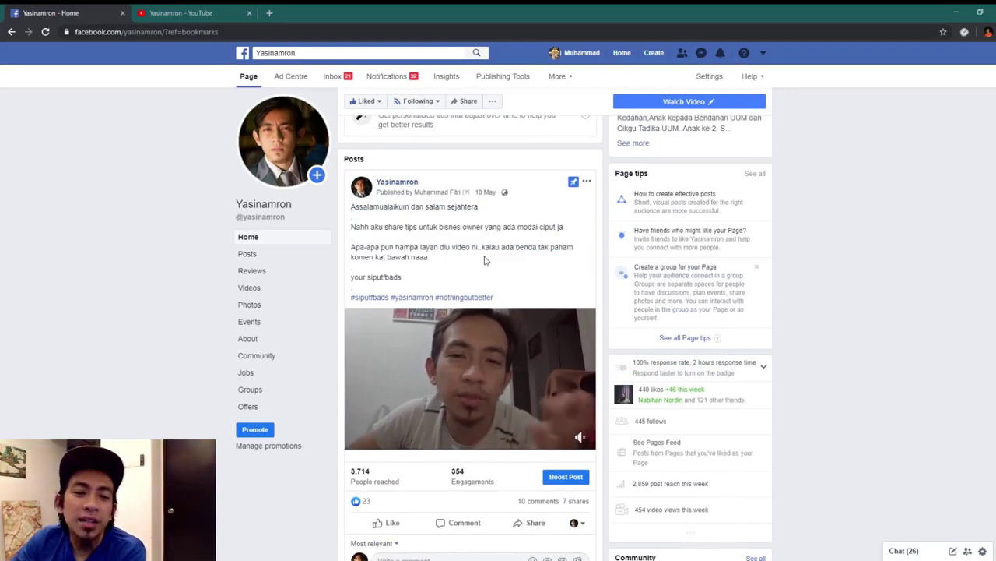
Switch to YouTube to view the Yasinamron channel's home page and subscriber count, checking the Facebook page's follows as well.
left_click(169, 11)
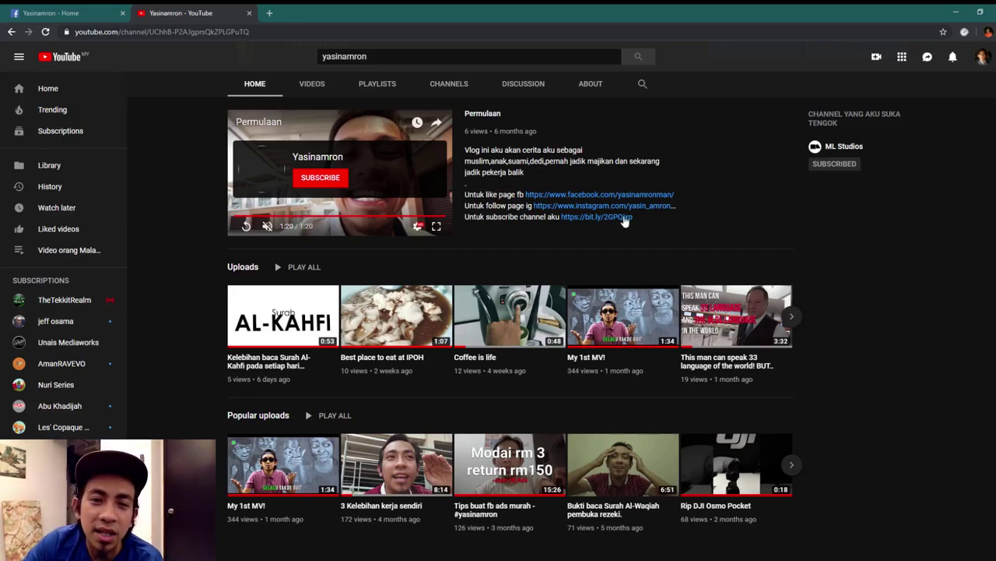
scroll(619, 219, "up", 1)
left_click_drag(288, 113, 333, 111)
left_click(341, 109)
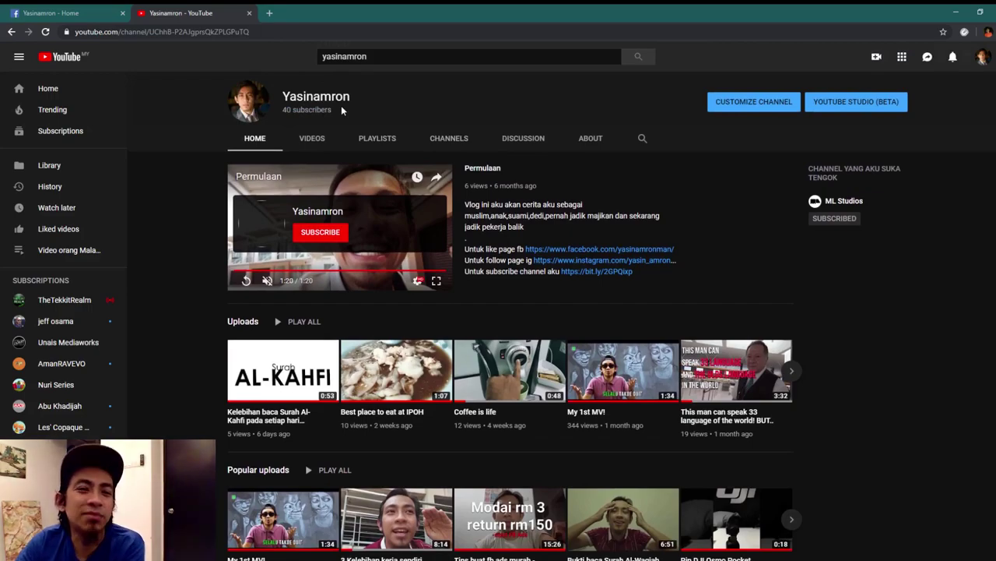
left_click(90, 10)
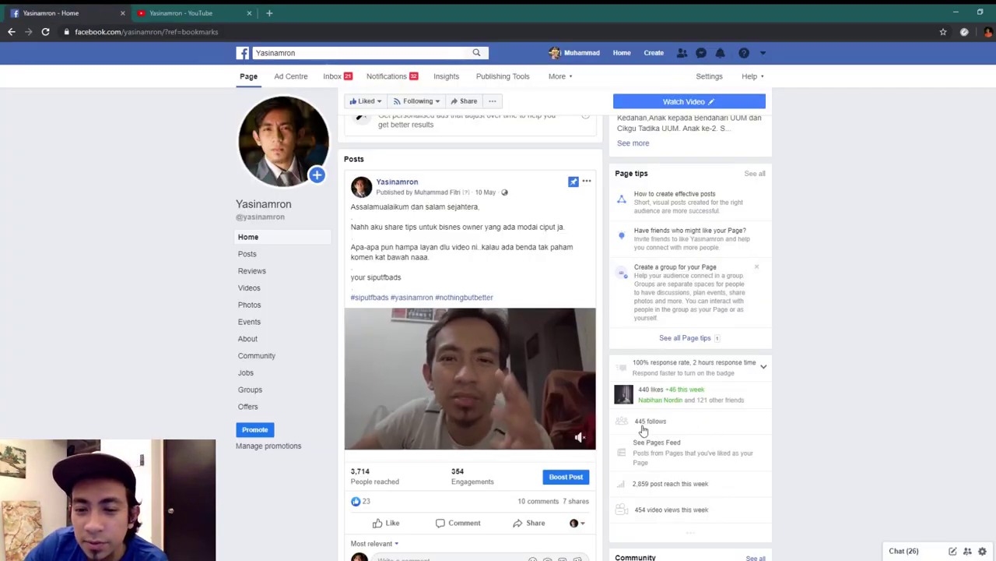
key("ctrl+Tab")
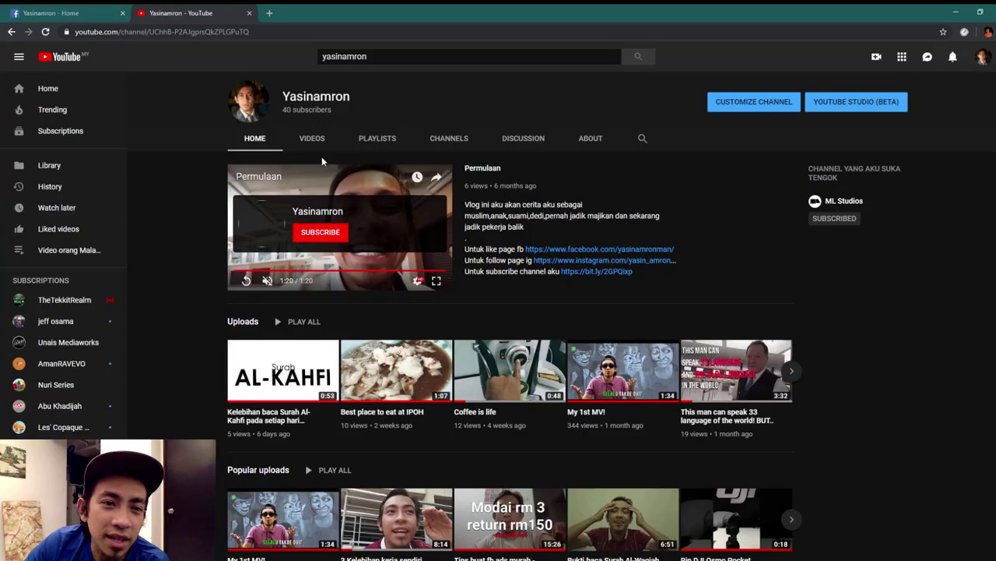